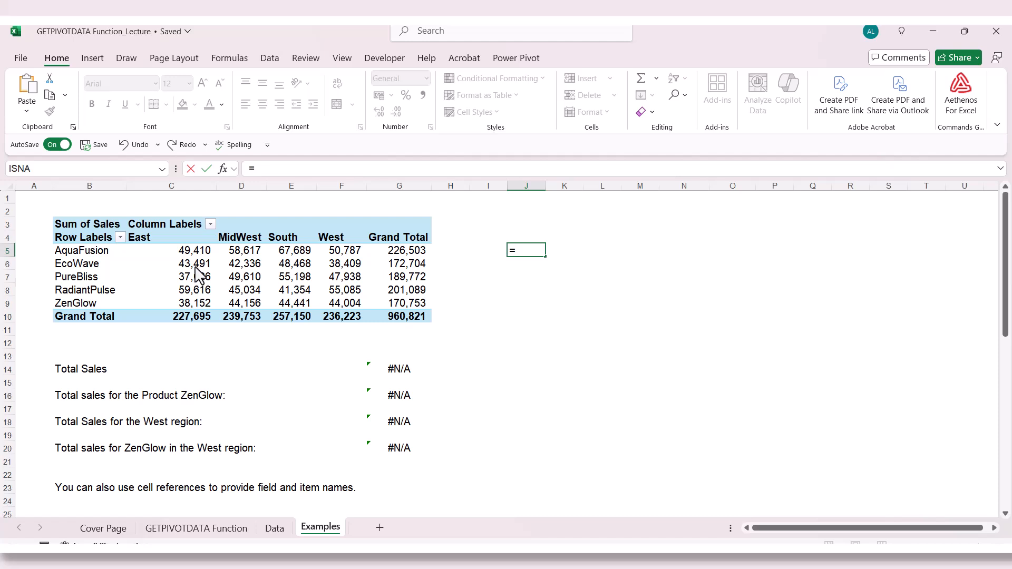
- Complete the formula in J5 by referencing the pivot table's EcoWave sales for the East region, generating a GETPIVOTDATA formula
click(195, 267)
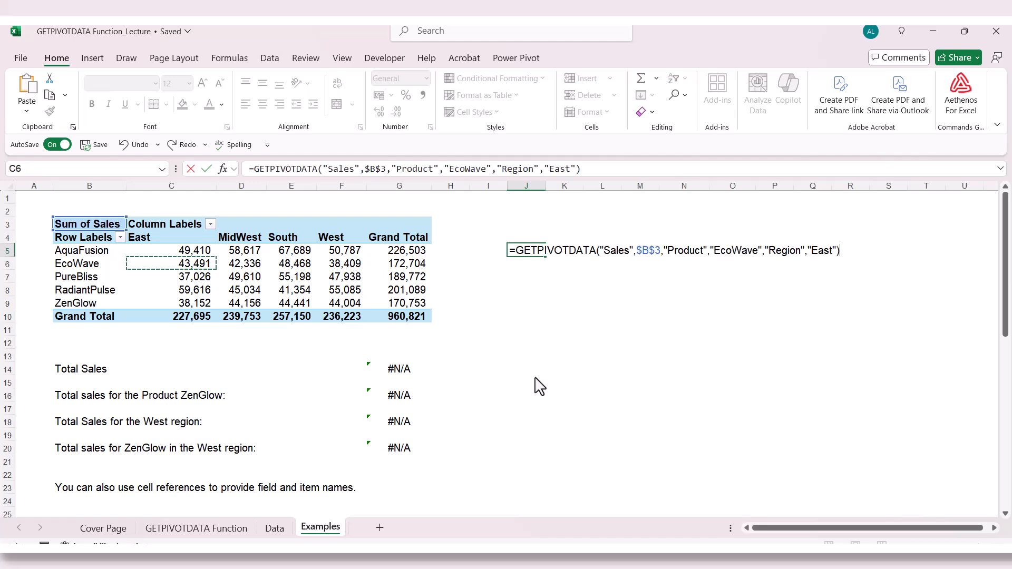
key(Return)
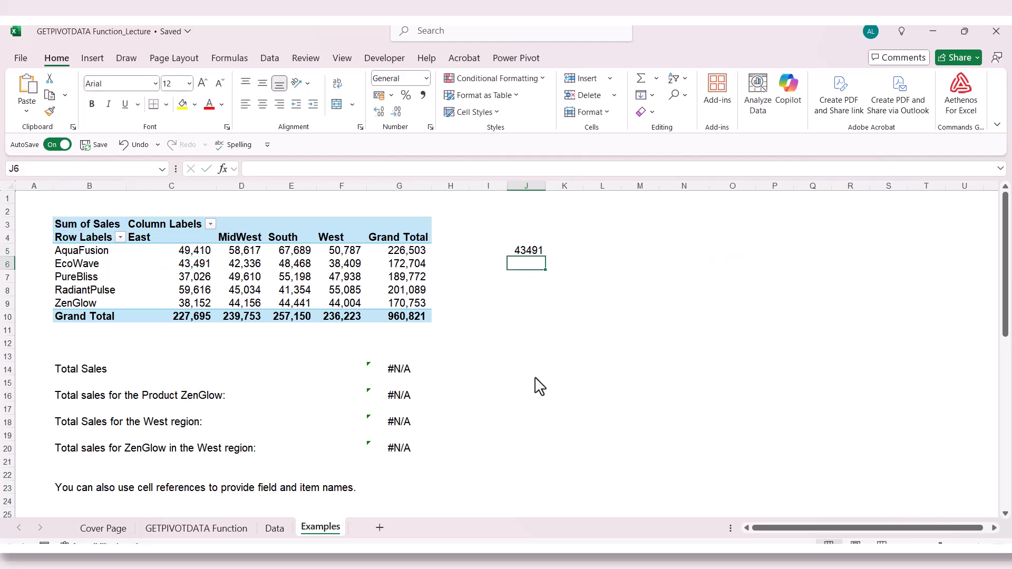
- Open the J5 formula and highlight its data_field, pivot_table, field1, item1 and field2 arguments in turn
double_click(537, 255)
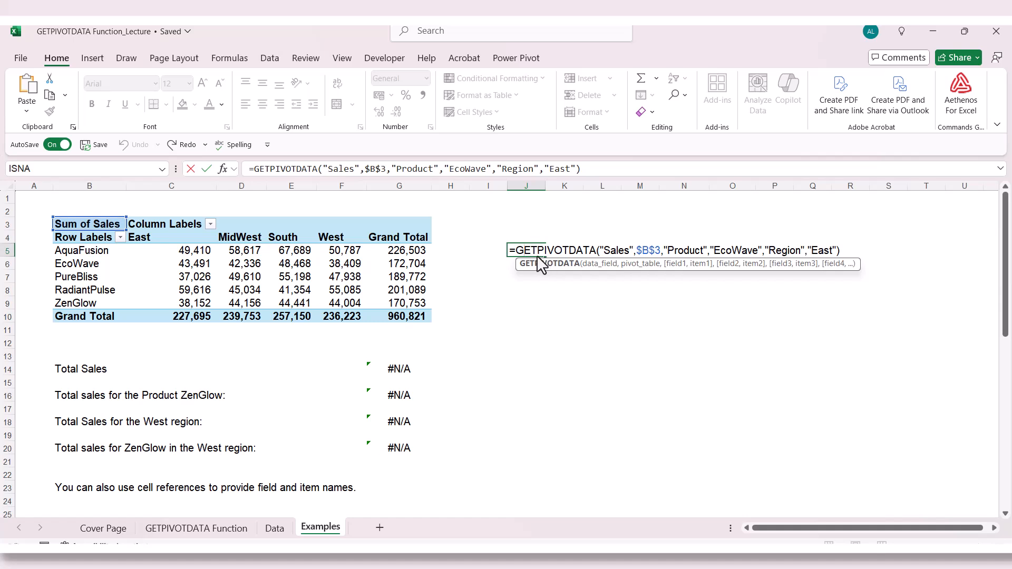
click(596, 265)
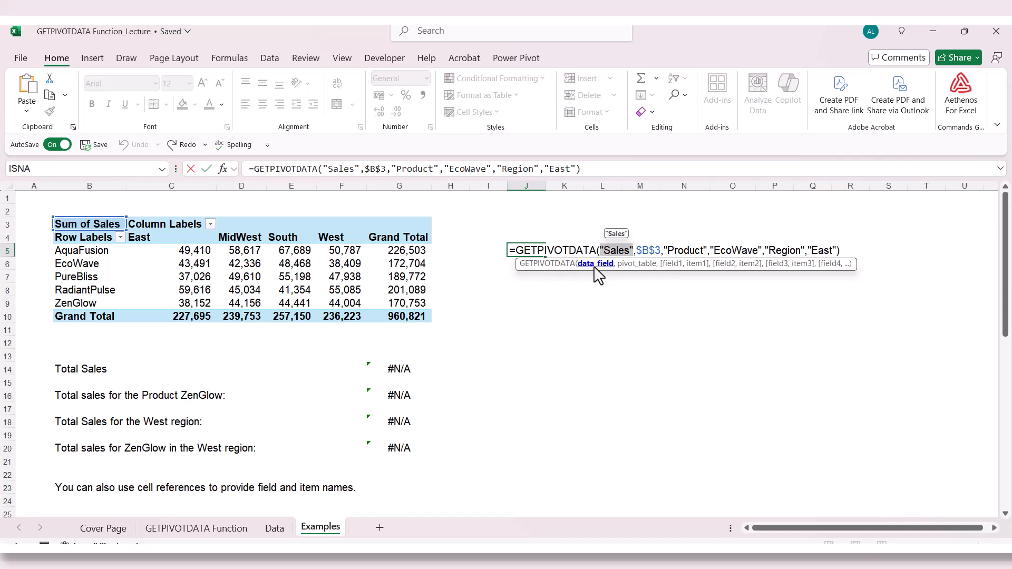
click(635, 264)
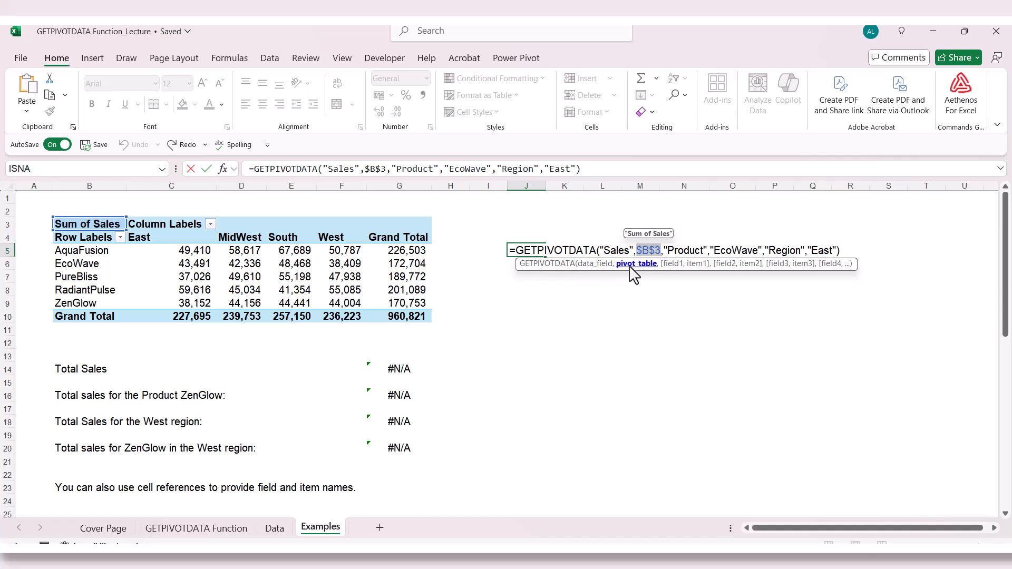
click(672, 266)
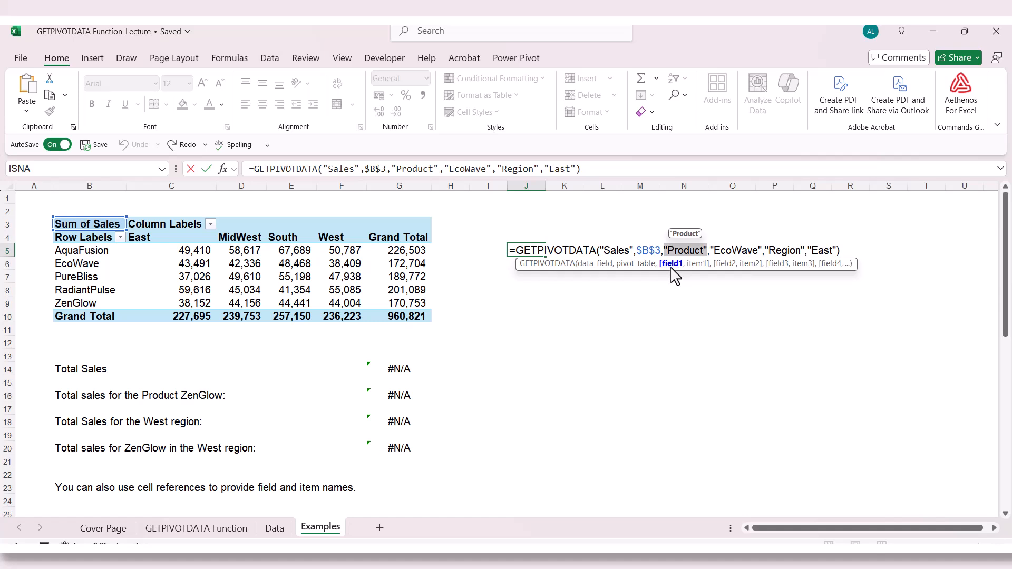
click(698, 266)
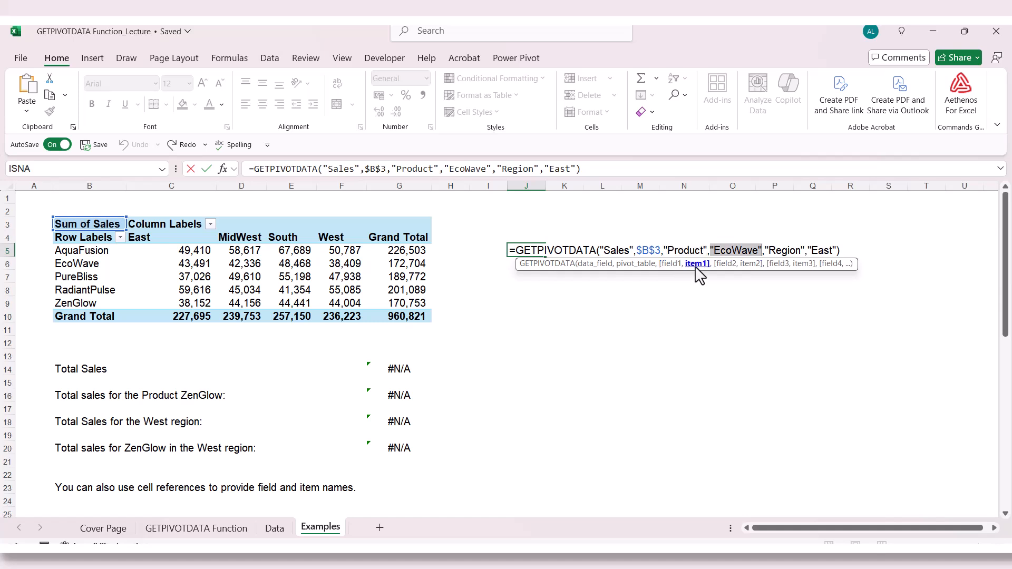
click(726, 266)
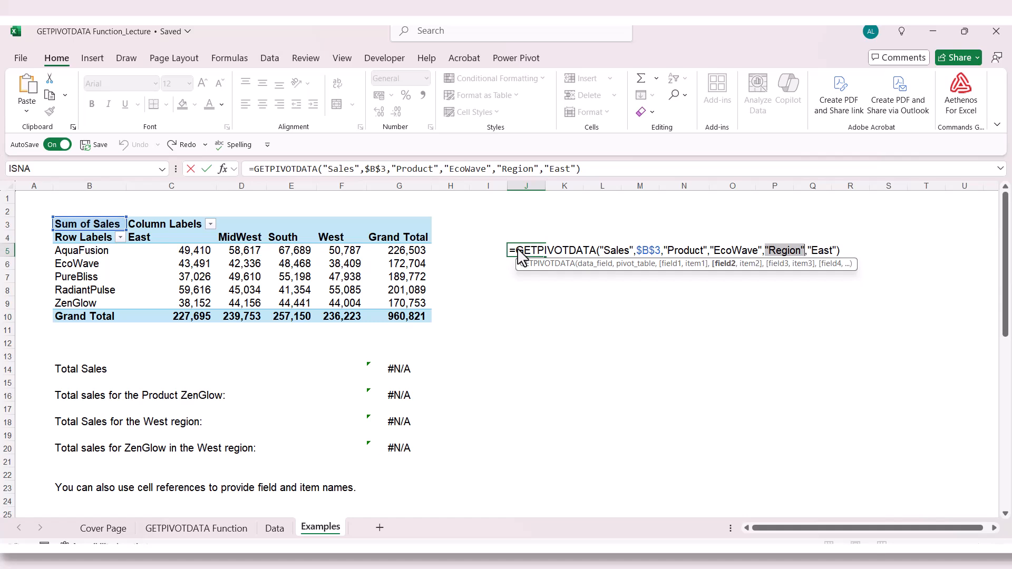
- Examine the GETPIVOTDATA function name in J5 and each argument from data_field through item2, then close the formula
drag(517, 250, 571, 250)
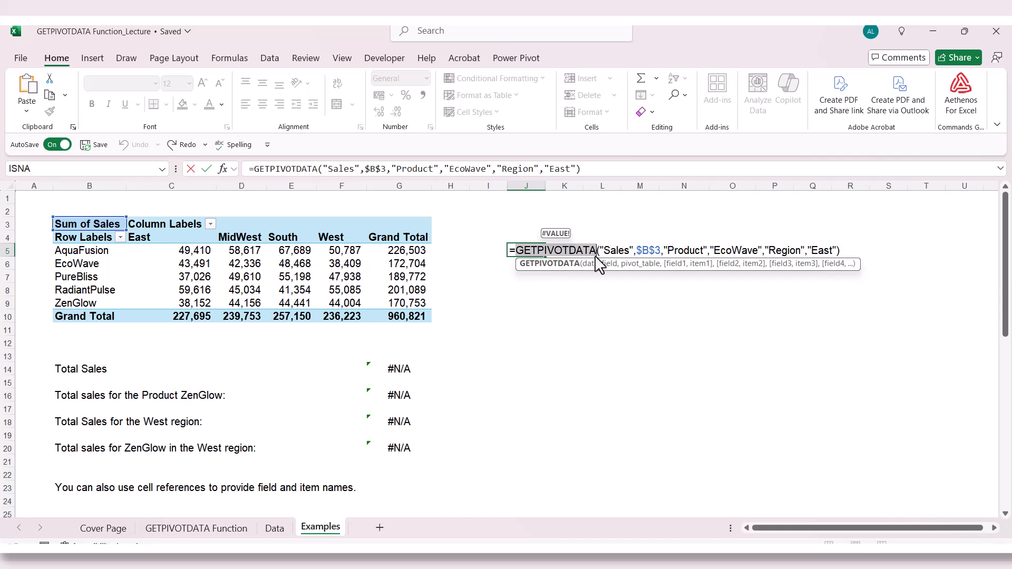
click(604, 266)
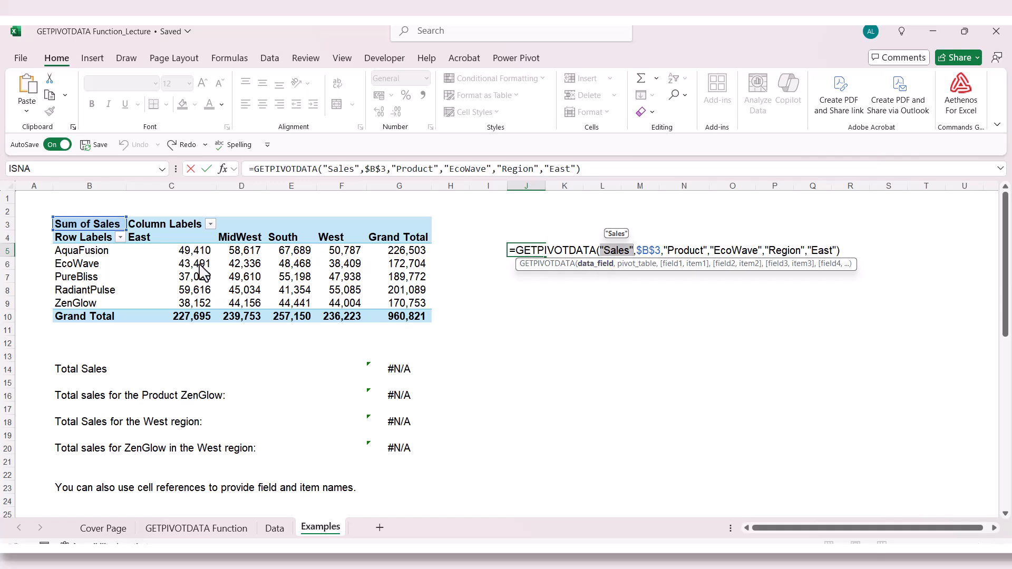
click(637, 268)
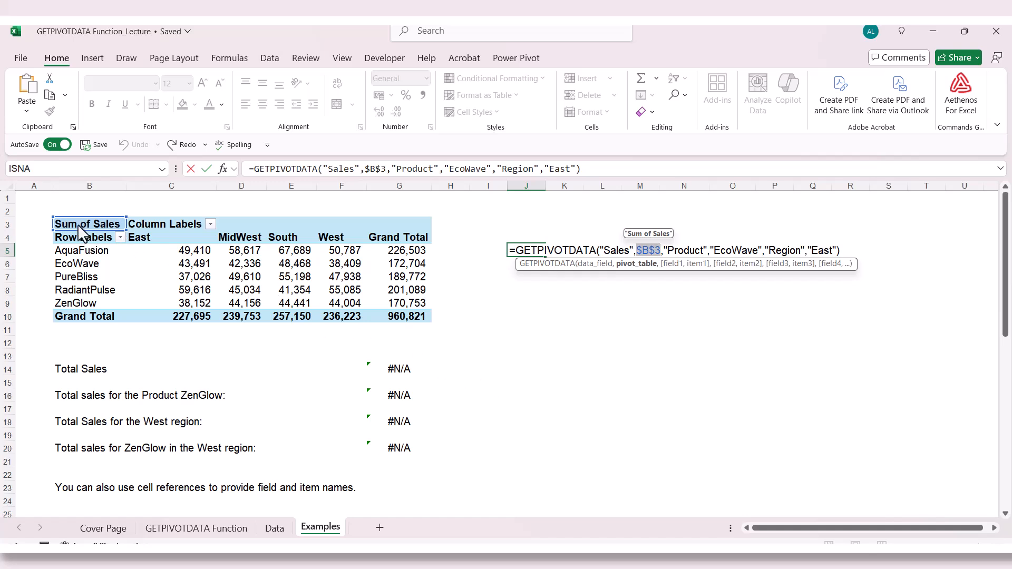
click(672, 264)
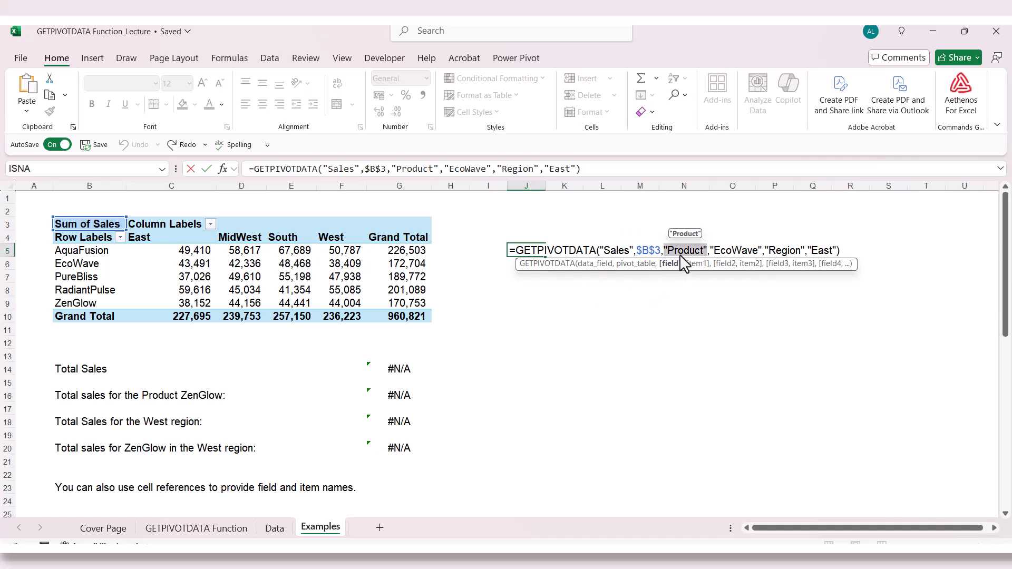
click(696, 263)
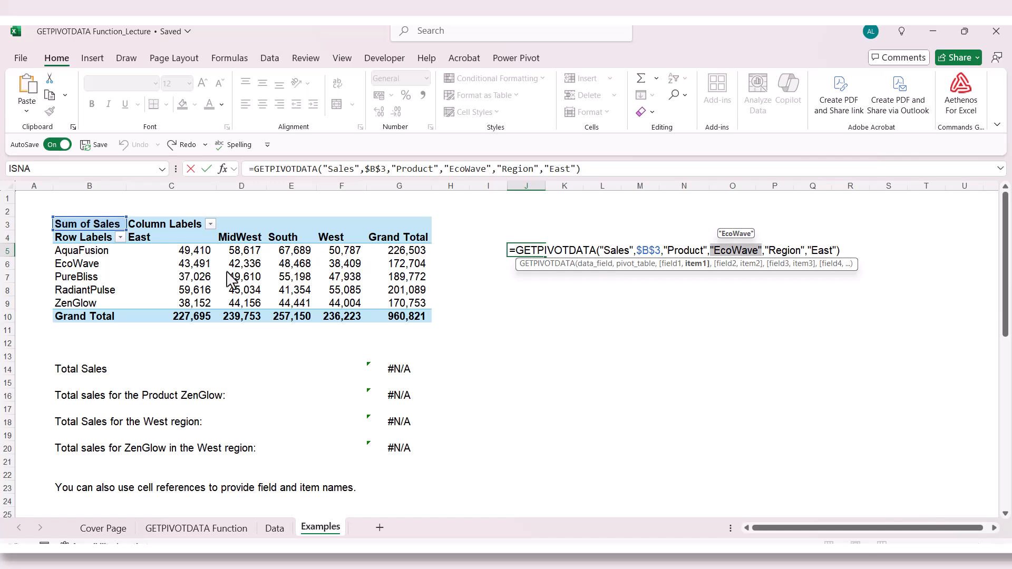
click(791, 258)
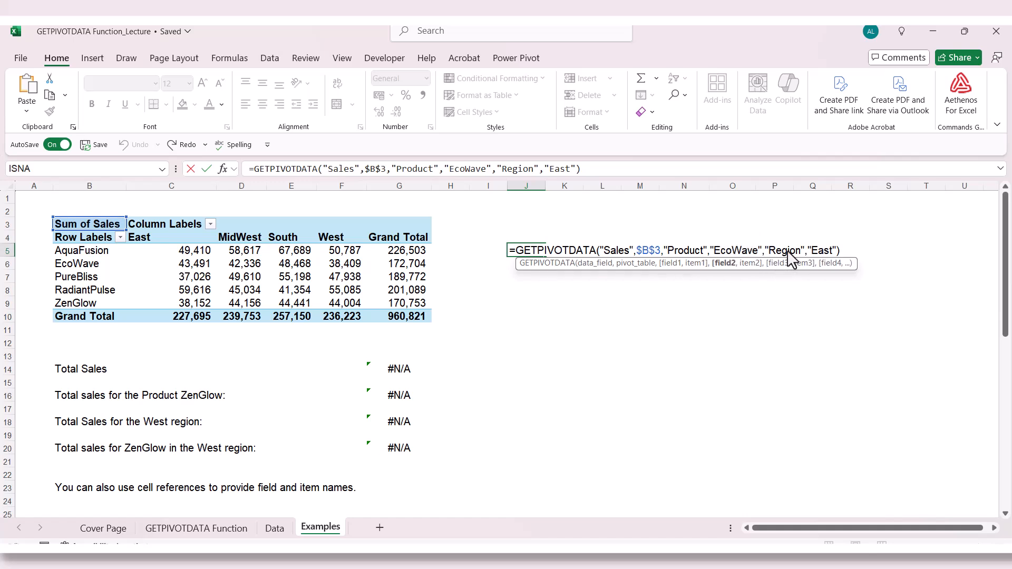
click(728, 264)
click(755, 265)
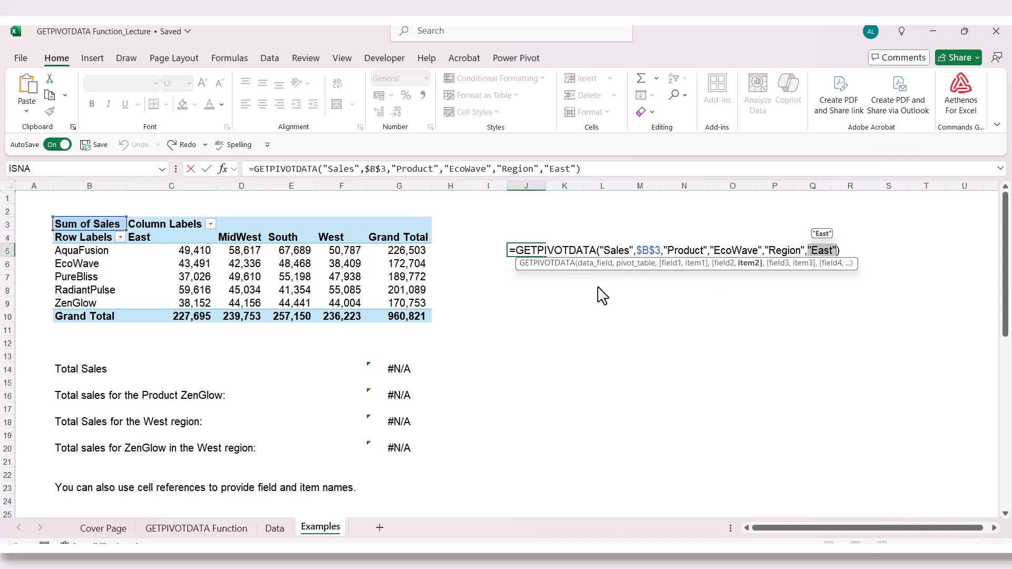
key(ctrl+Return)
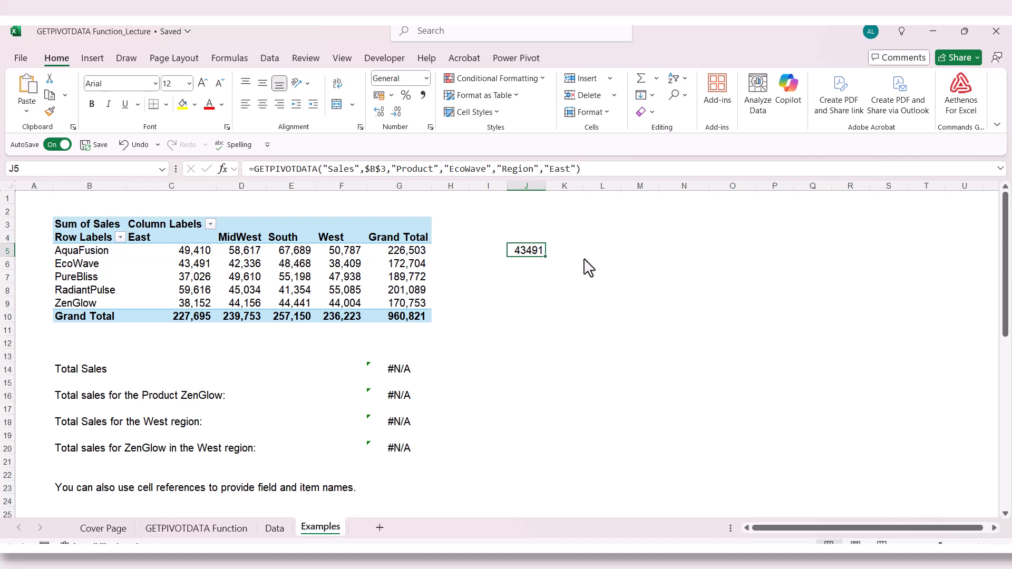
- Enter a GETPIVOTDATA formula in J7 from the pivot table's EcoWave MidWest cell and review its arguments
click(540, 278)
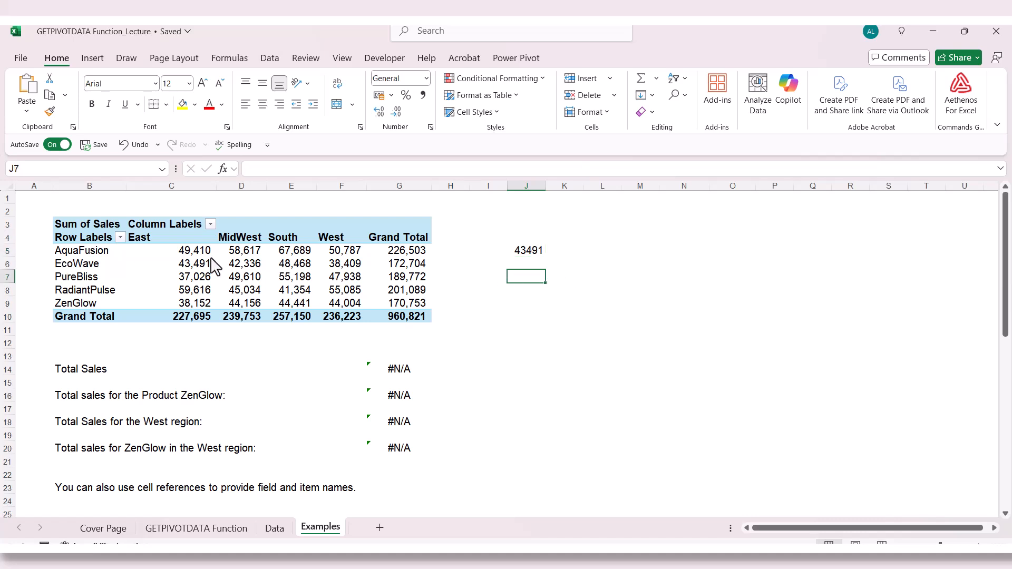
mouse_move(212, 260)
text(=)
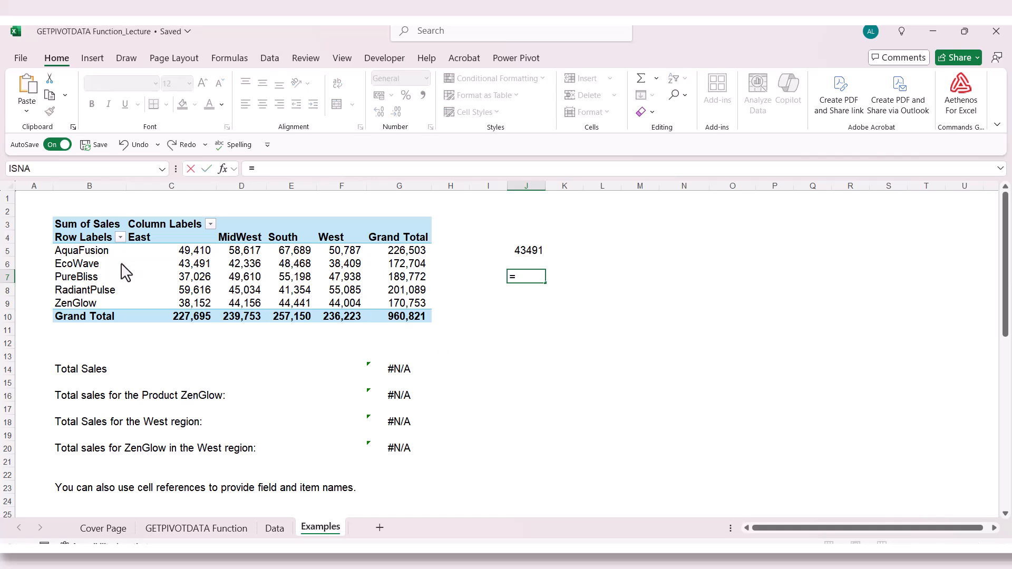
click(233, 265)
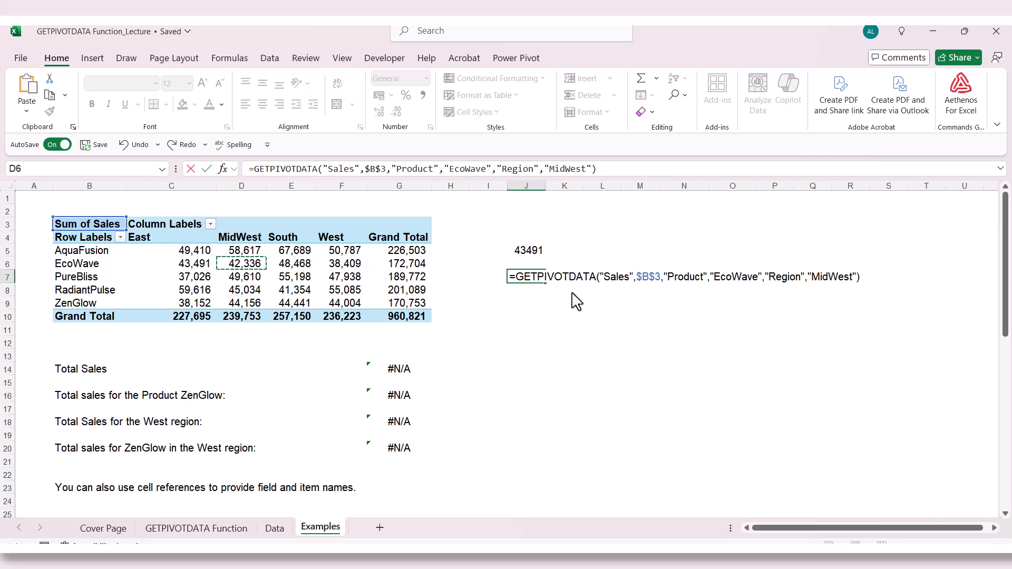
key(Return)
double_click(527, 278)
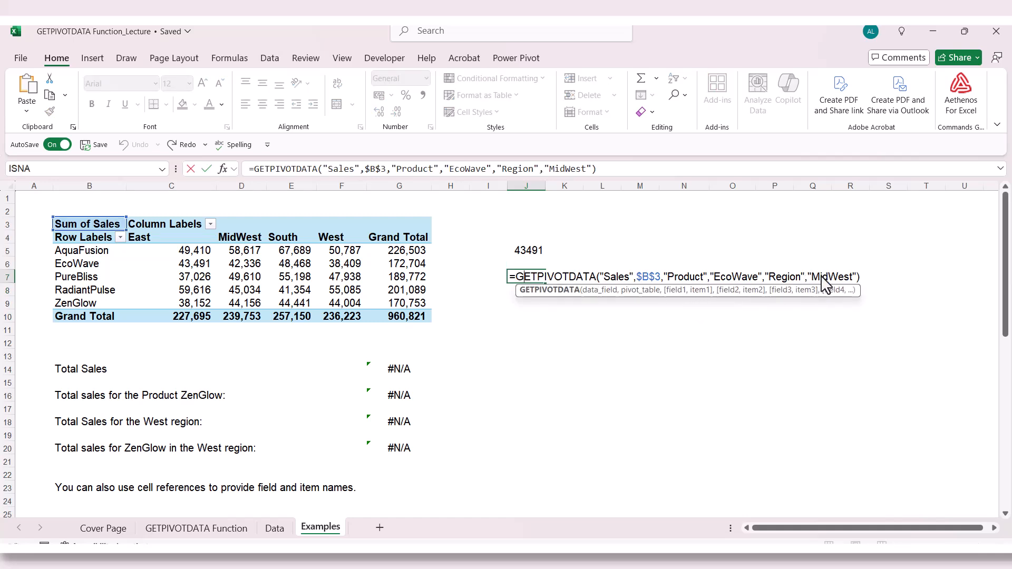
key(Escape)
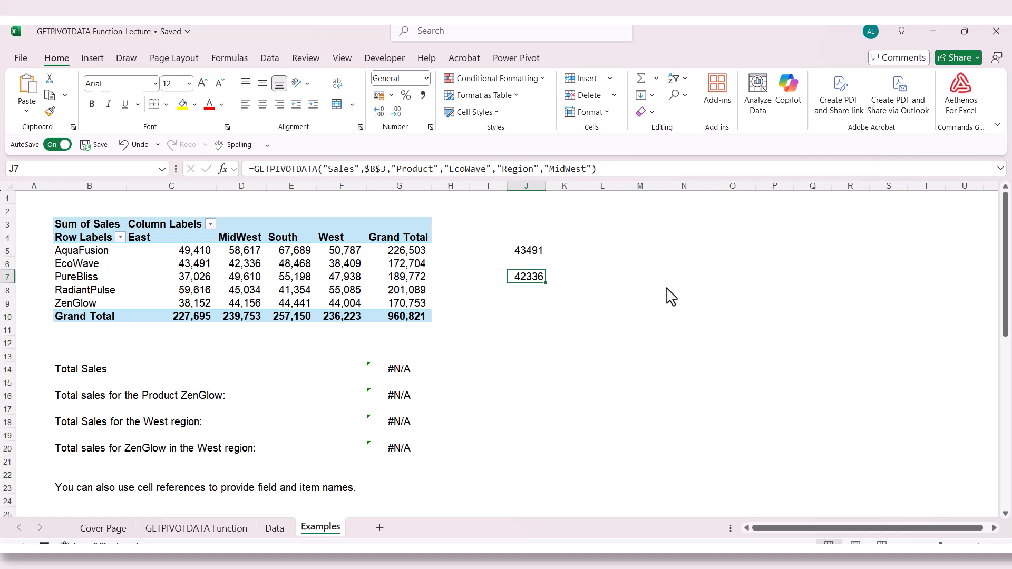
- Turn off the Generate GetPivotData option for the pivot table
click(529, 303)
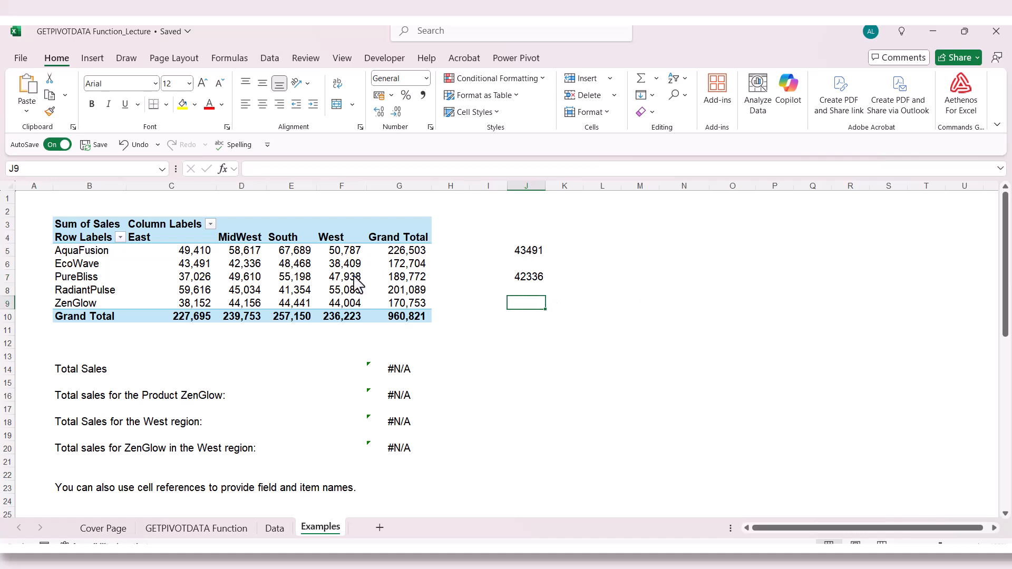
click(265, 269)
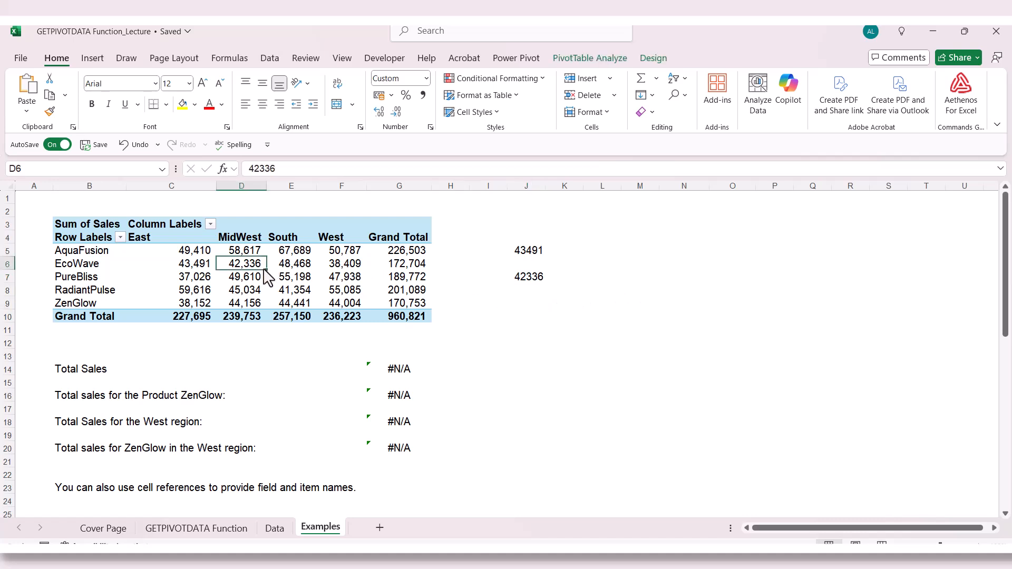
click(537, 305)
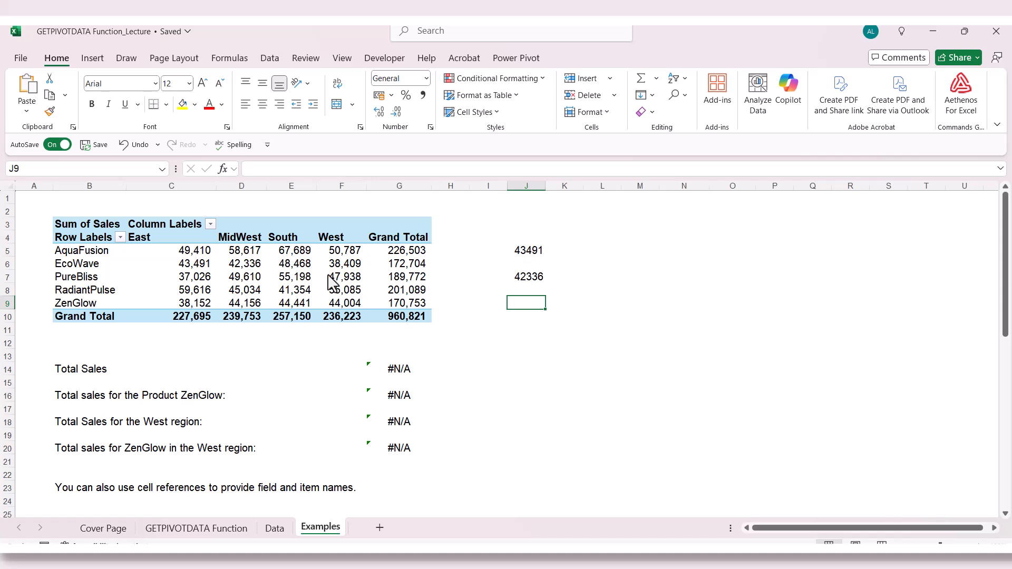
click(306, 281)
mouse_move(306, 283)
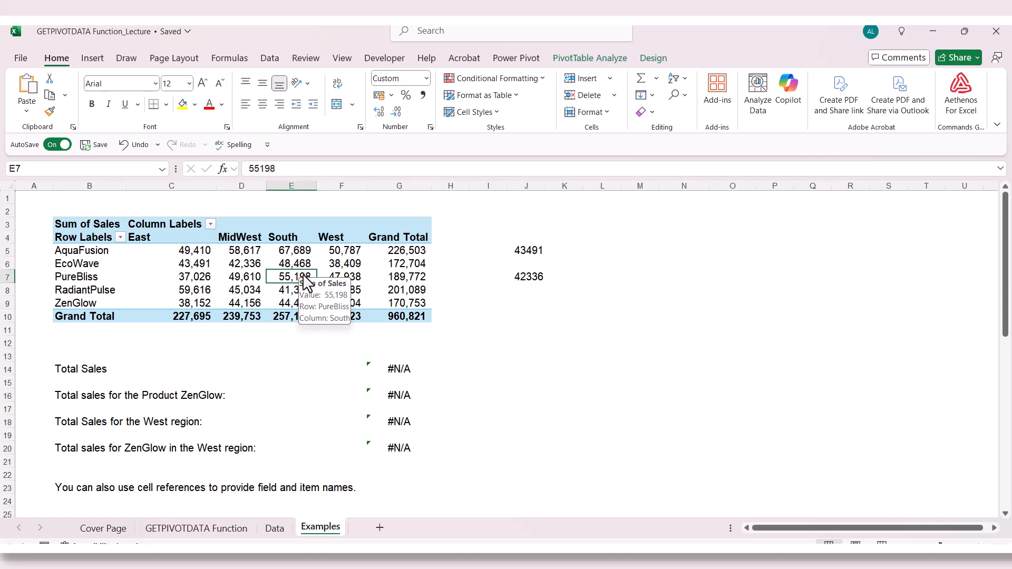
click(591, 59)
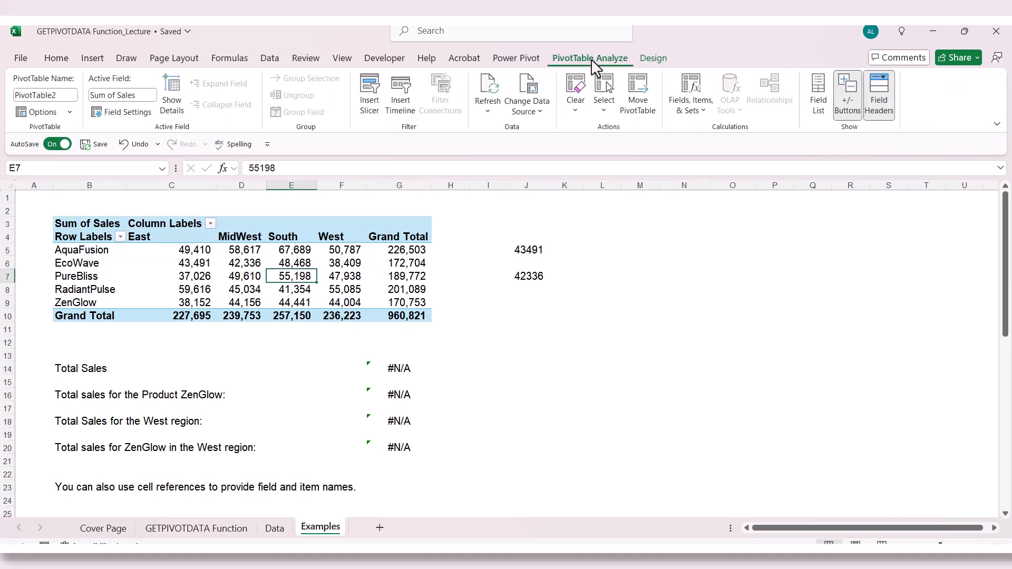
click(71, 114)
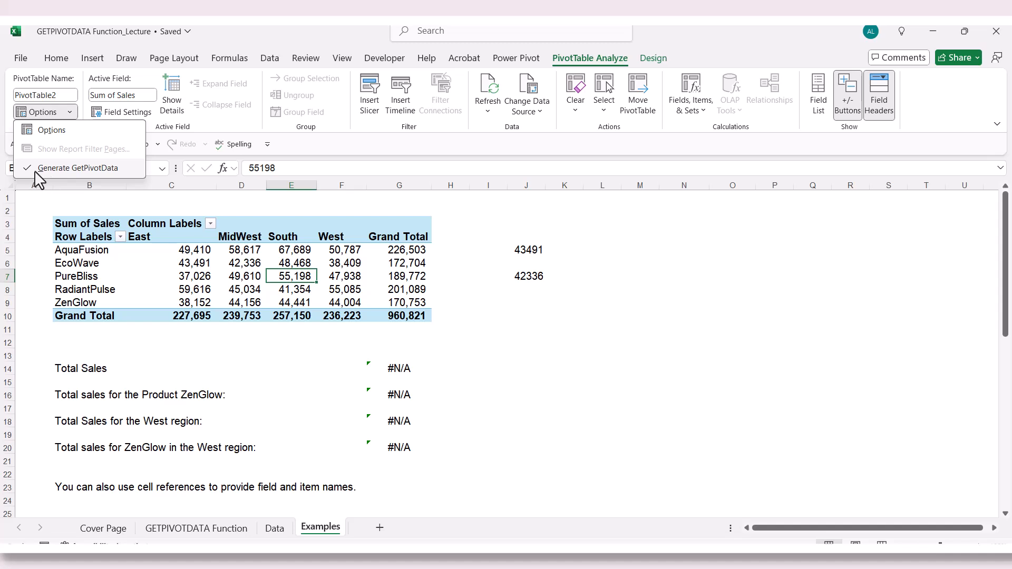
click(105, 167)
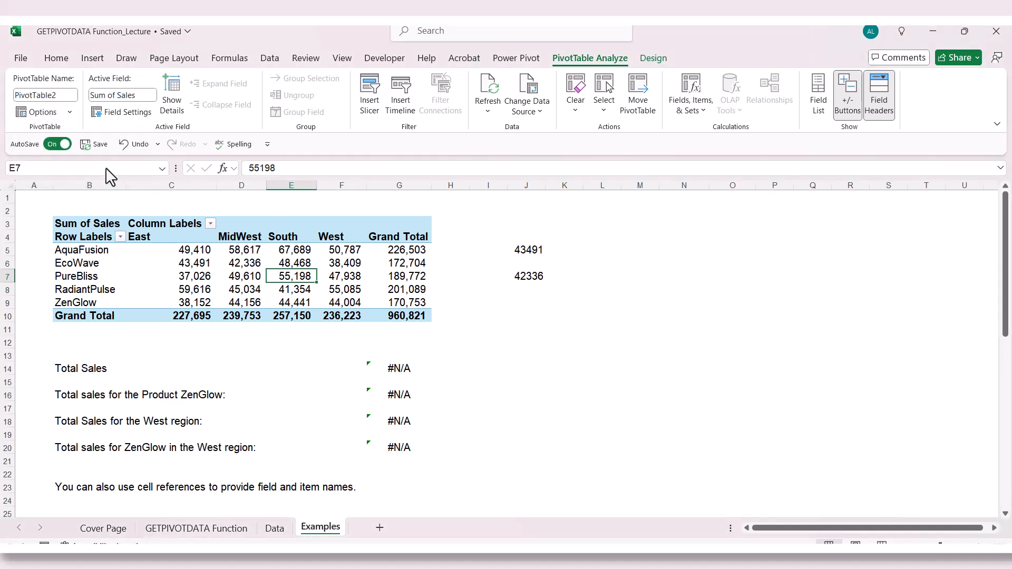
- Try a plain reference to the pivot table's EcoWave East cell, =C6, in cell J9, and discard it
click(537, 305)
text(=)
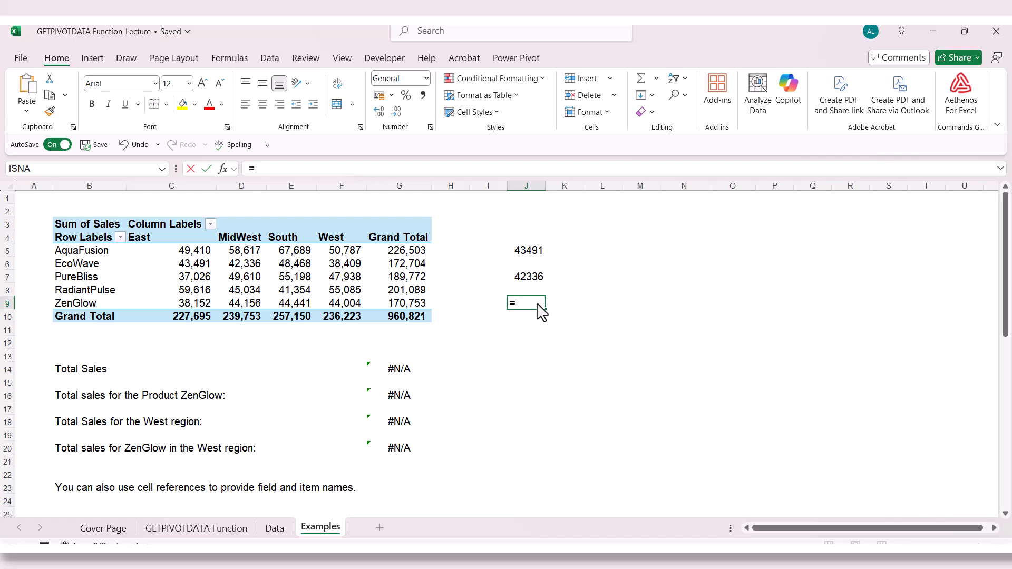
click(199, 266)
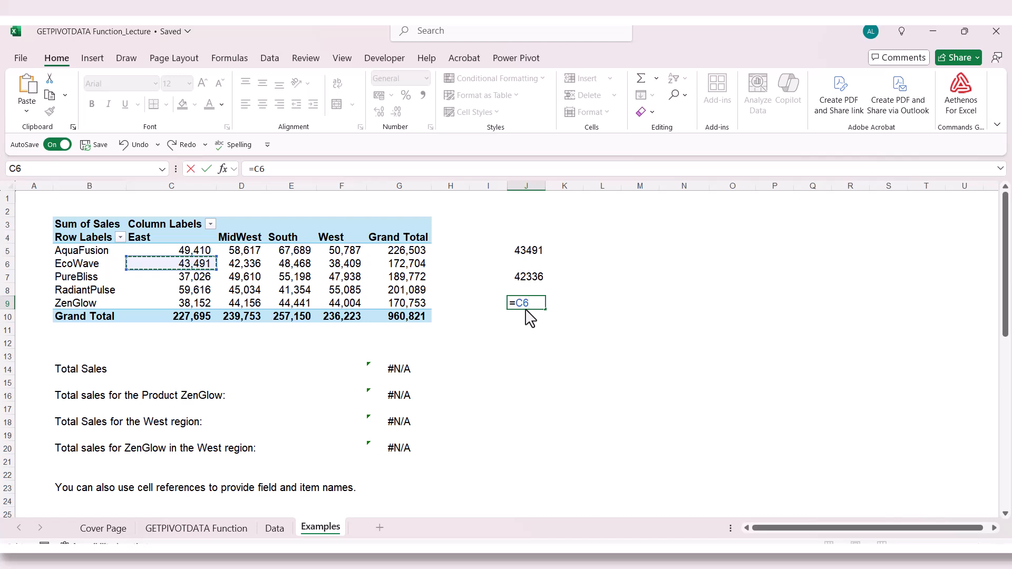
key(Escape)
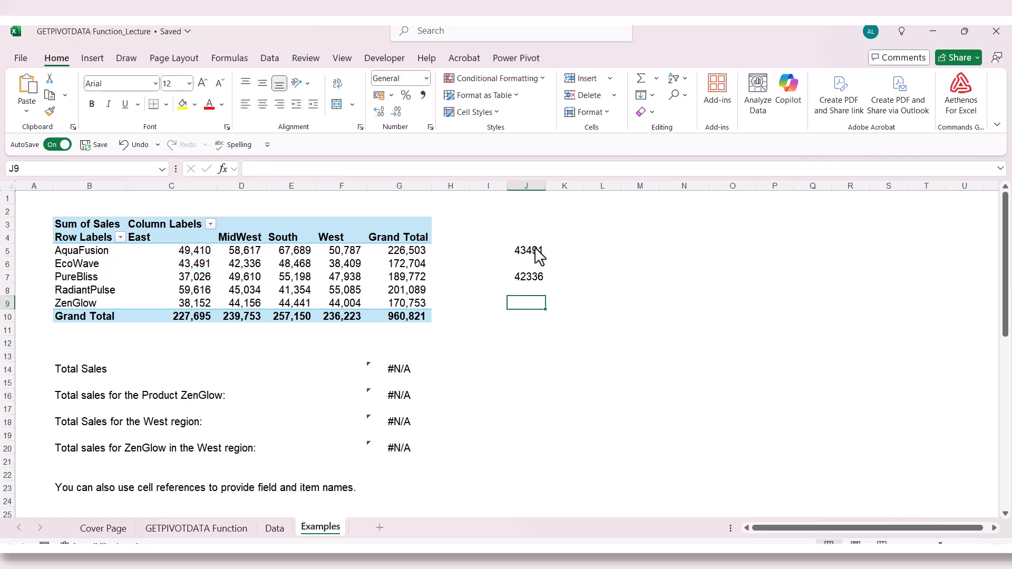
- Turn the pivot table's Generate GetPivotData option back on
click(411, 276)
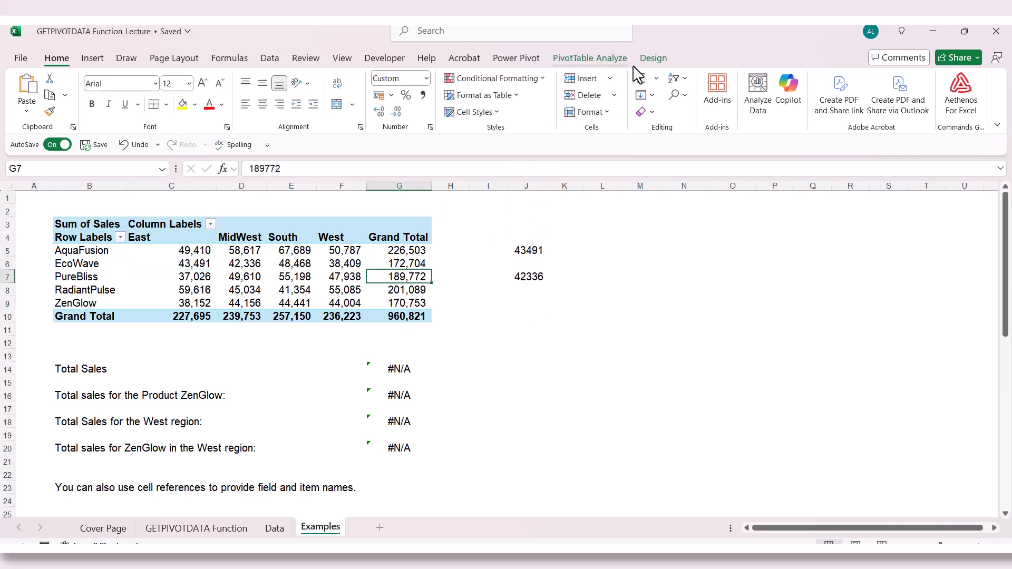
click(611, 60)
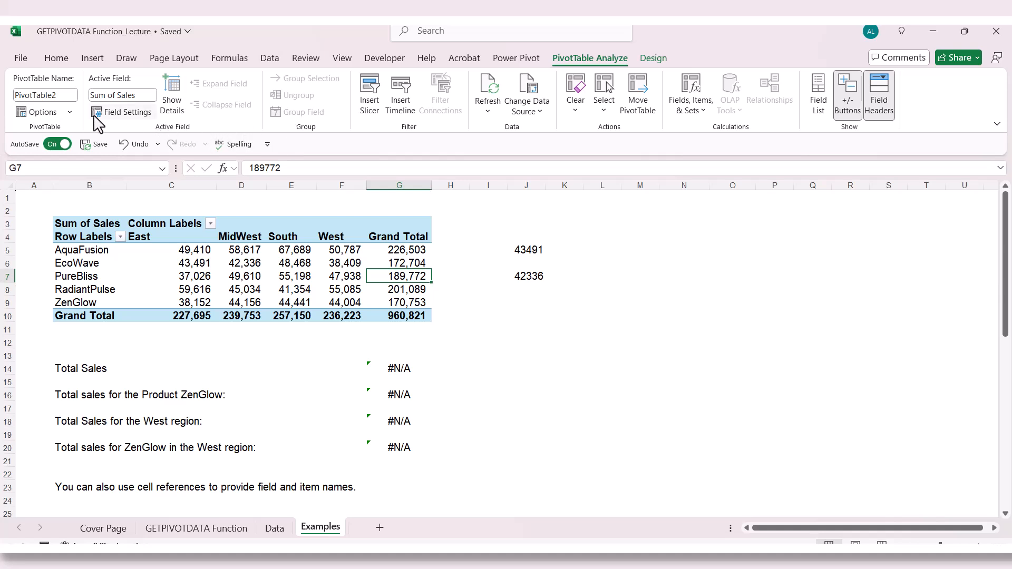
click(69, 112)
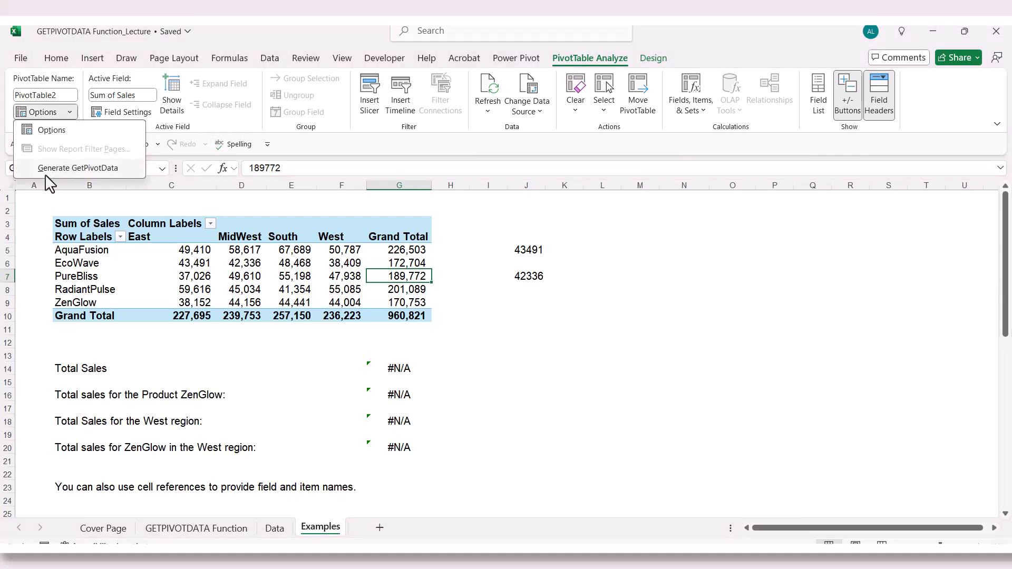
click(90, 169)
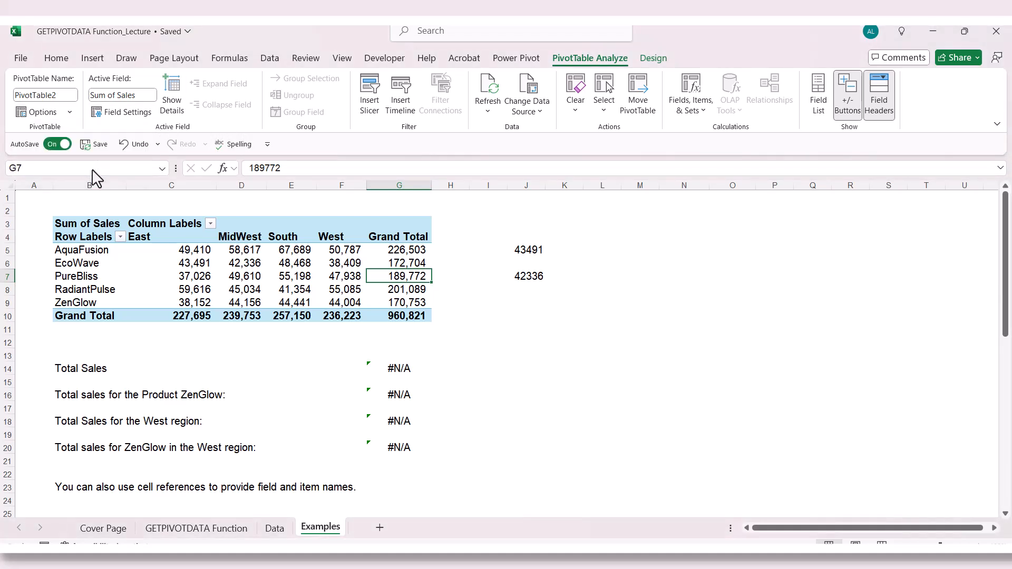
- Enter a GETPIVOTDATA formula in J9 generated from the pivot table's RadiantPulse East cell
click(548, 317)
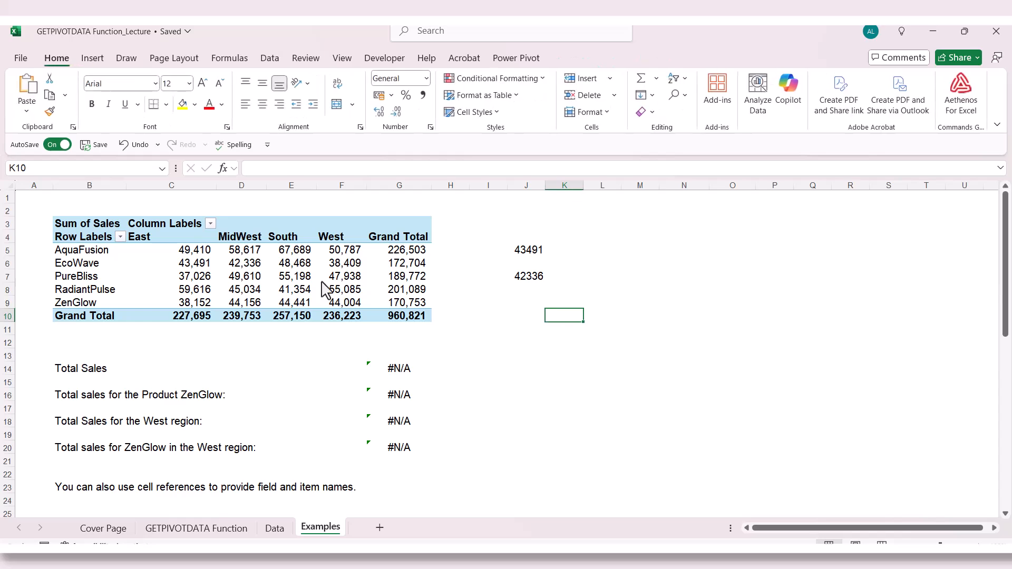
click(287, 276)
click(525, 304)
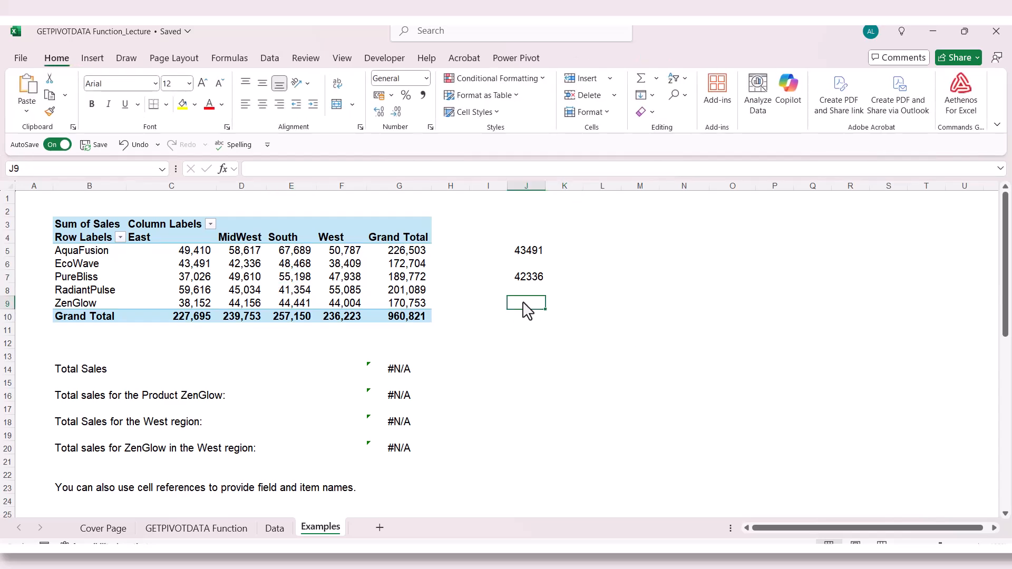
text(=)
click(198, 291)
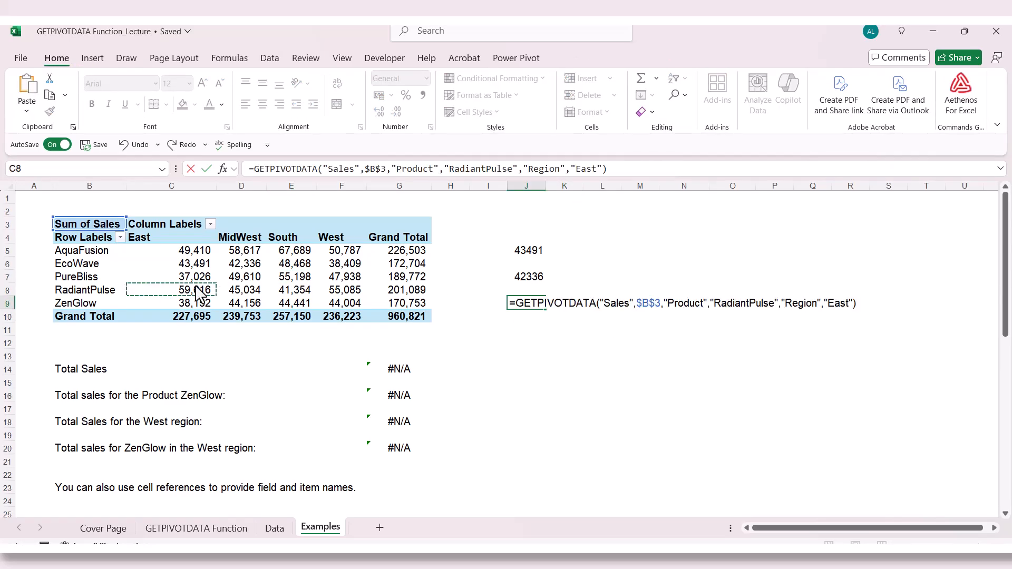
key(Return)
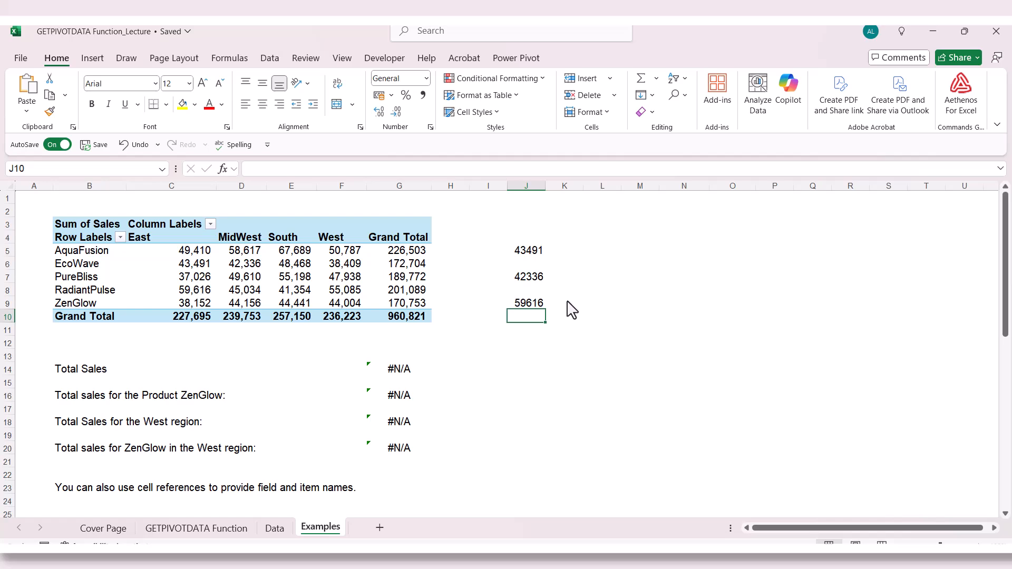
- Review the syntax and usage notes on the GETPIVOTDATA Function sheet and the source records on the Data sheet, and return to Examples
click(192, 533)
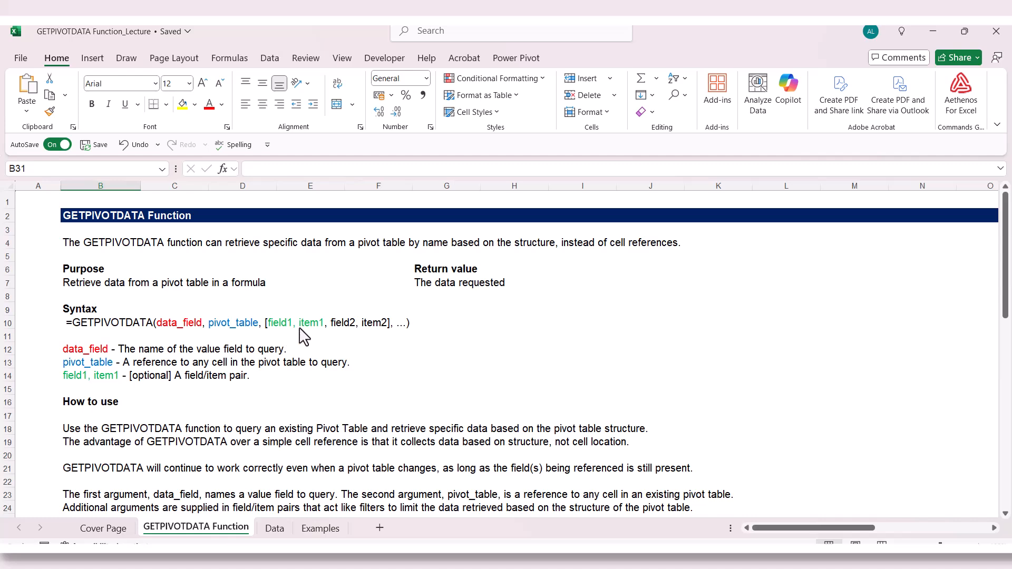
scroll(305, 337, down, 3)
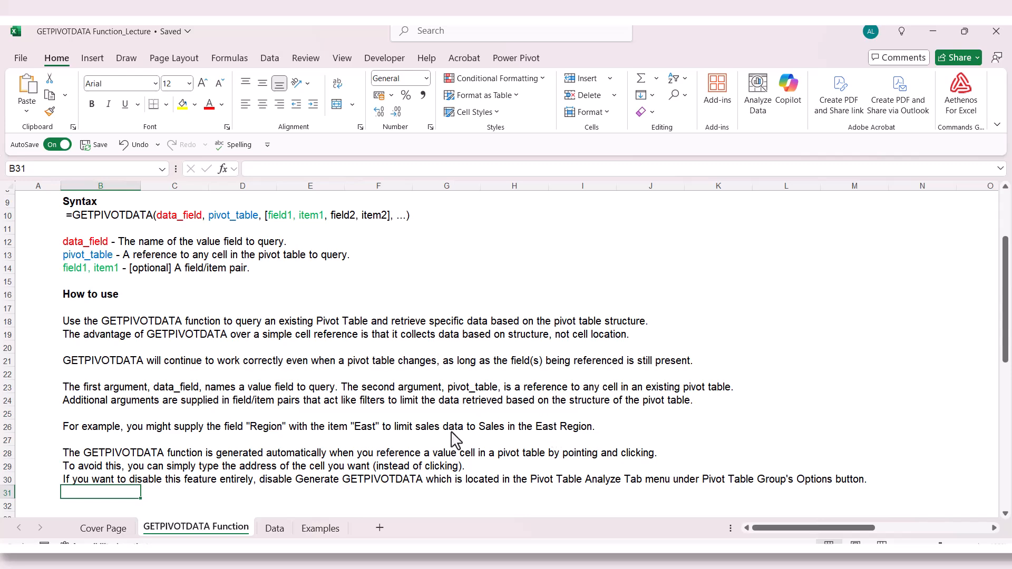
click(275, 529)
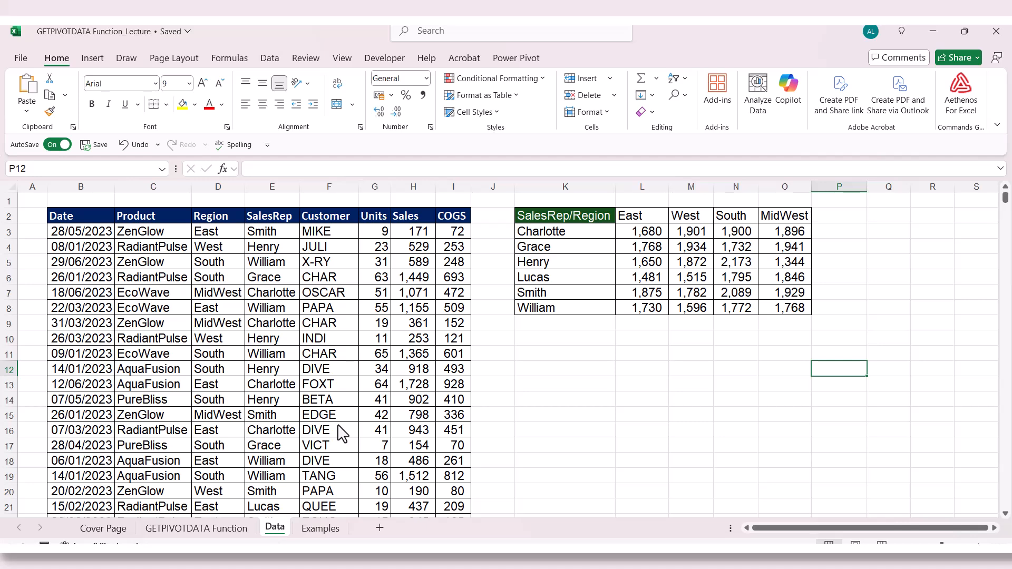
scroll(342, 433, down, 2)
scroll(342, 433, up, 2)
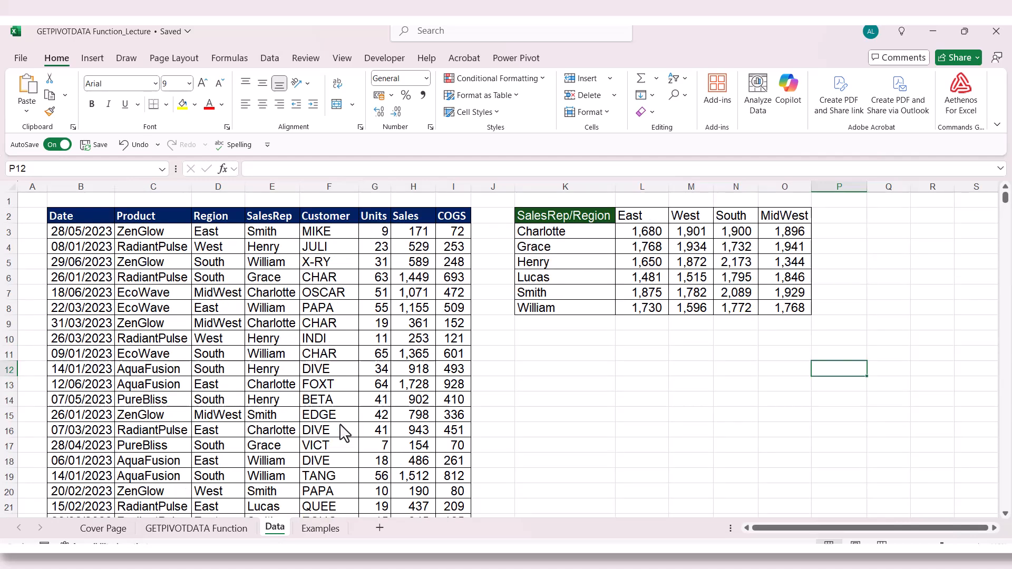
click(321, 264)
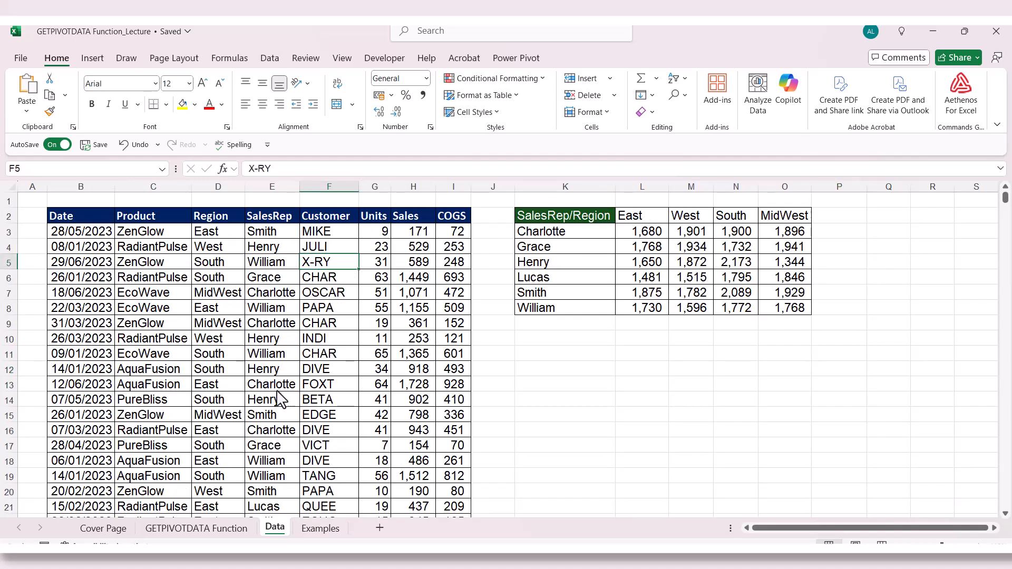
click(322, 529)
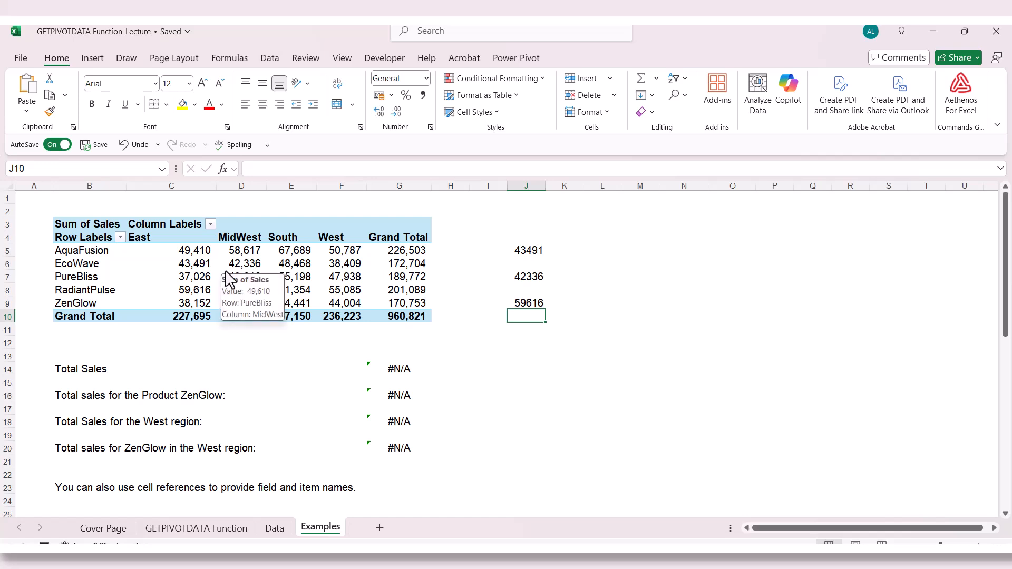
- Retrieve Total Sales in F14 with =GETPIVOTDATA("Sales",B3) and compare it with the pivot table's overall grand total
click(153, 371)
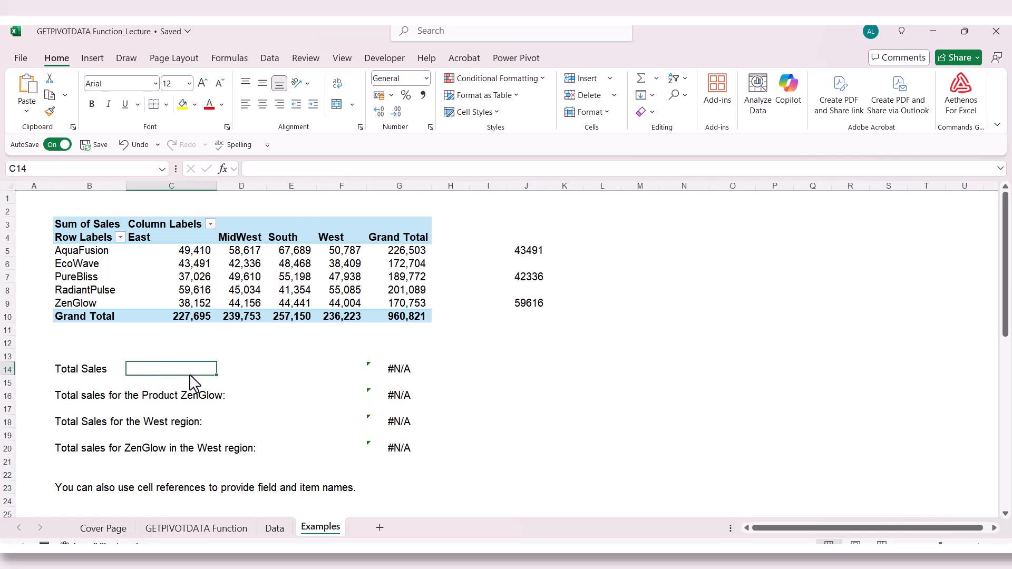
click(315, 369)
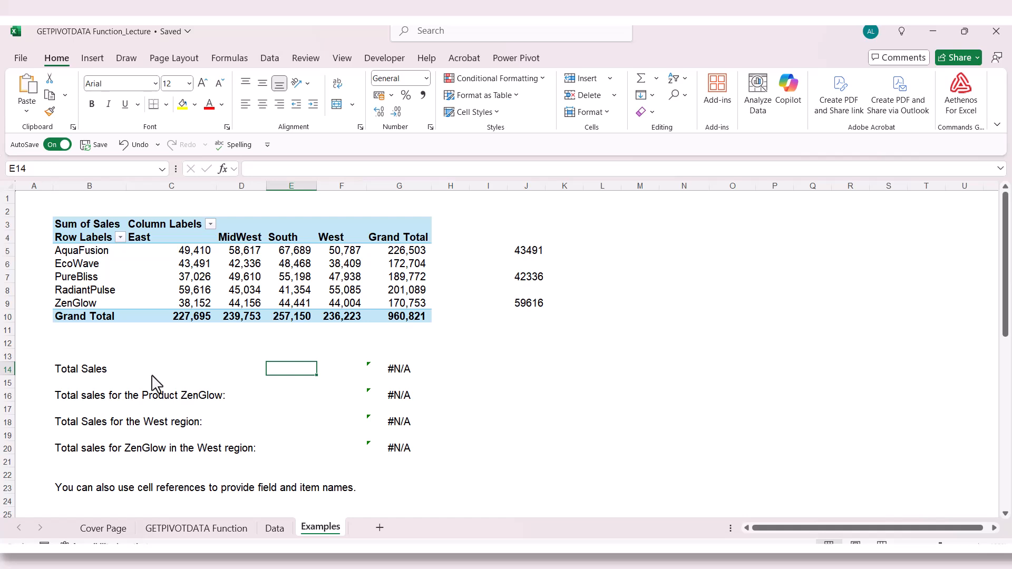
key(Right)
text(=)
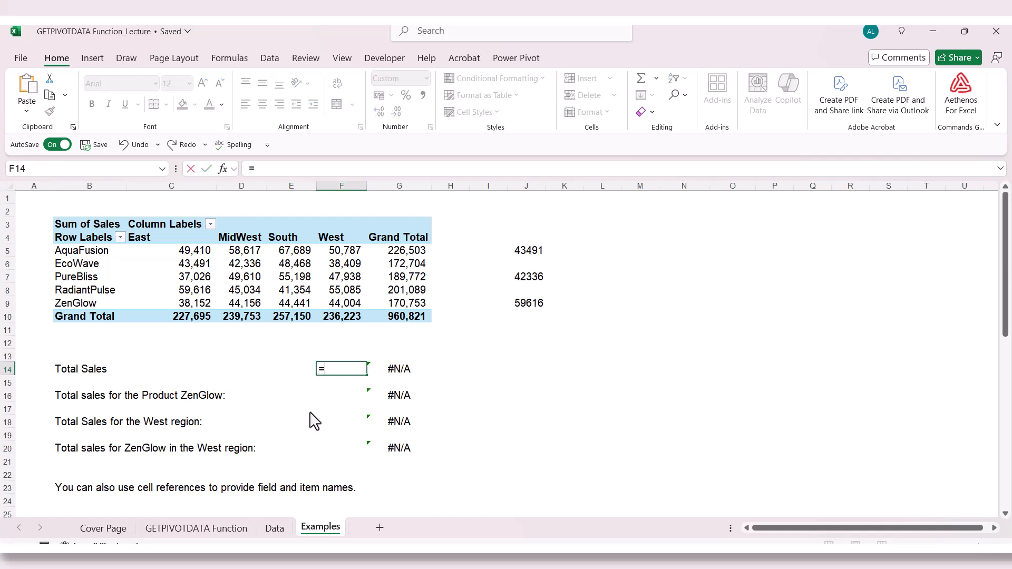
text(get)
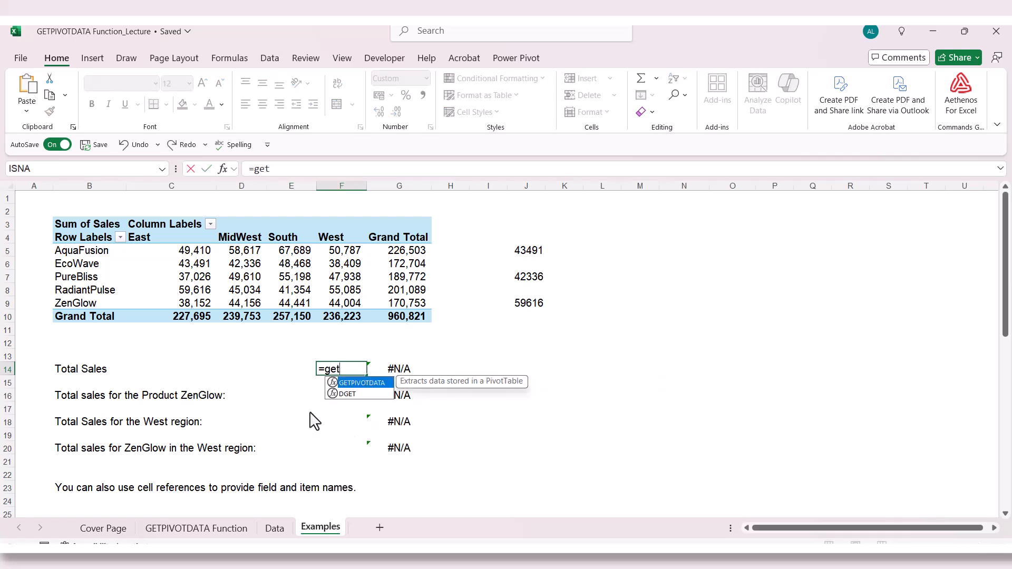
key(Tab)
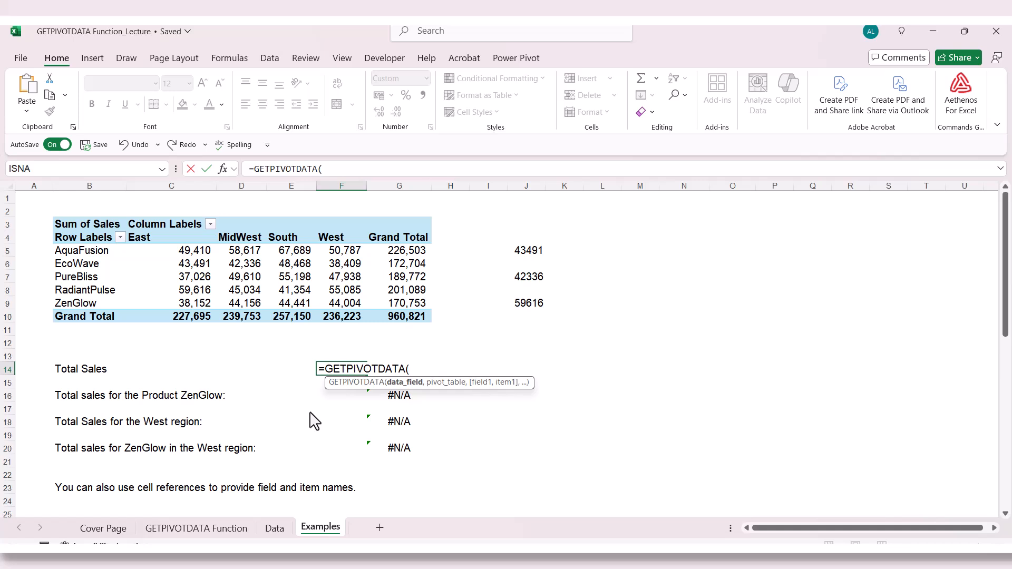
text(")
text(S)
text(al)
key(BackSpace)
text(les",)
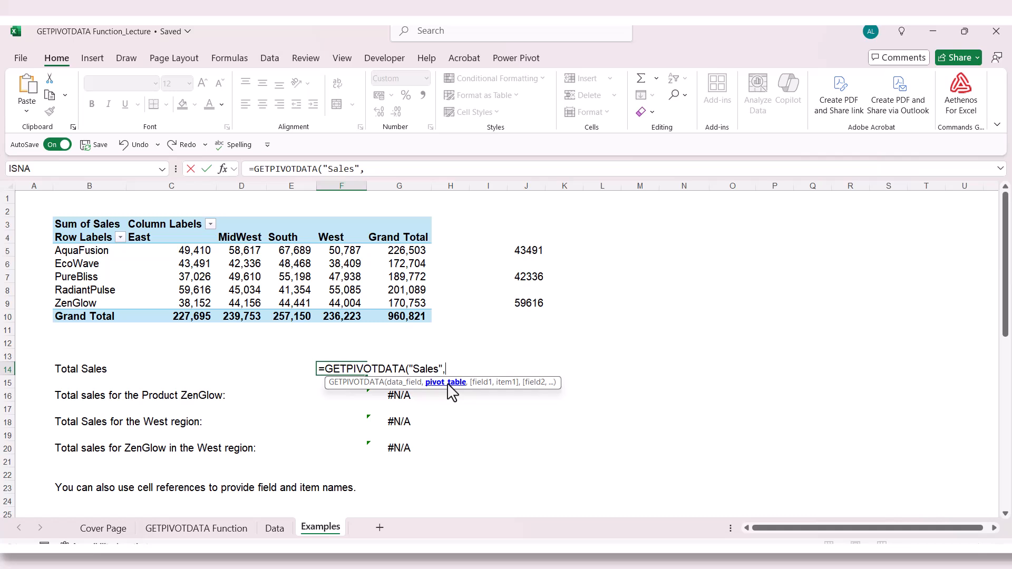
click(79, 227)
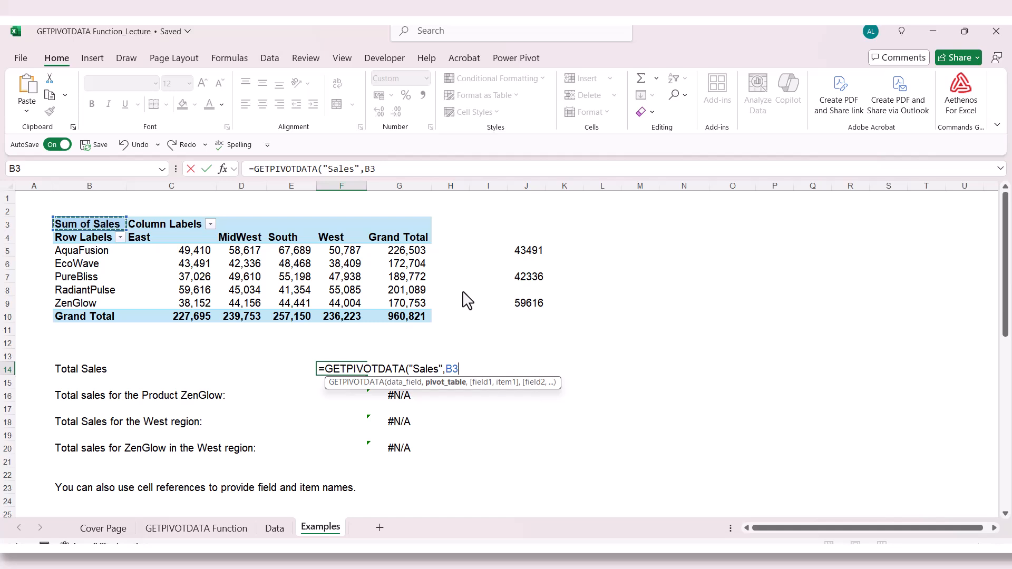
text())
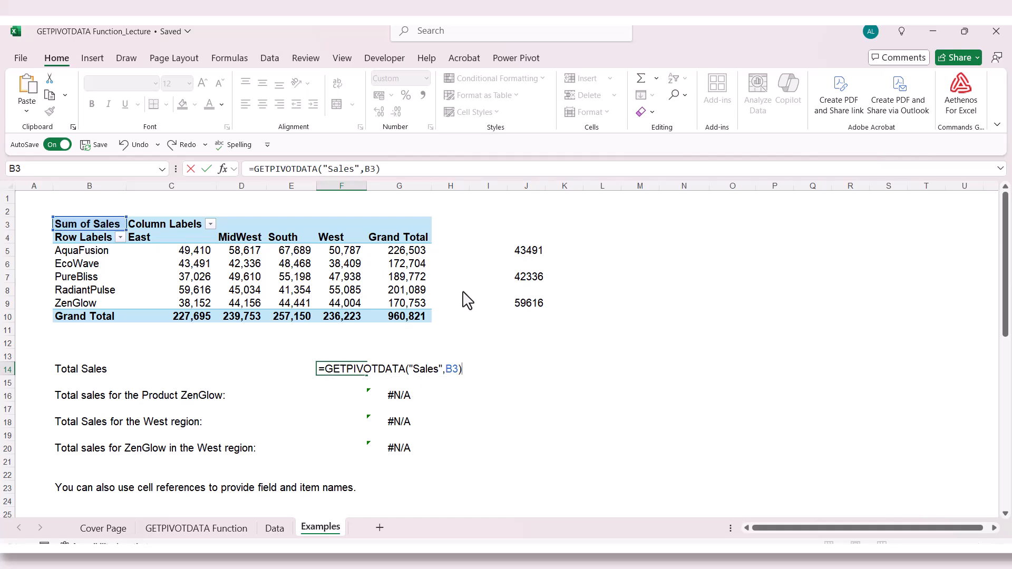
key(Return)
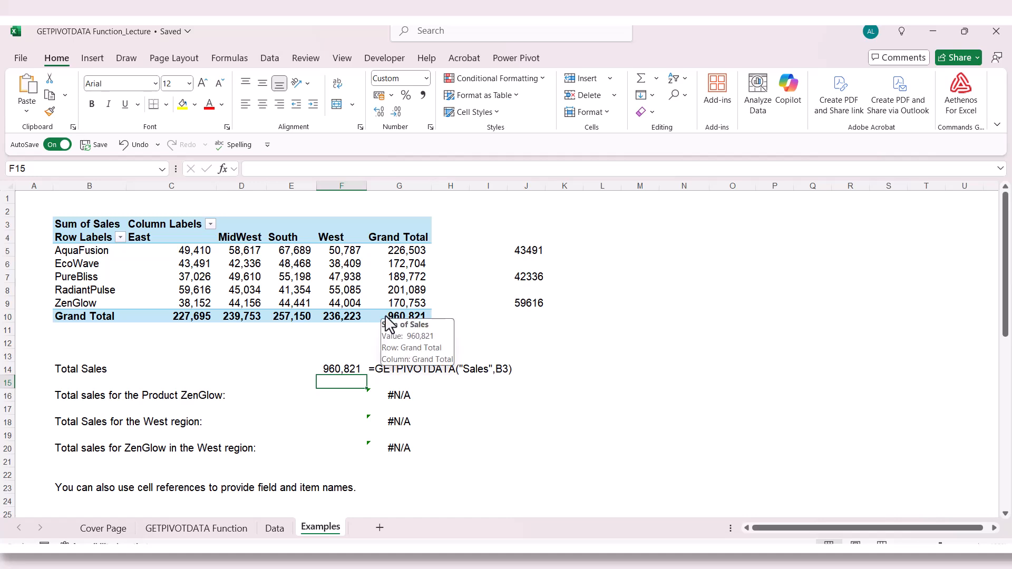
click(388, 318)
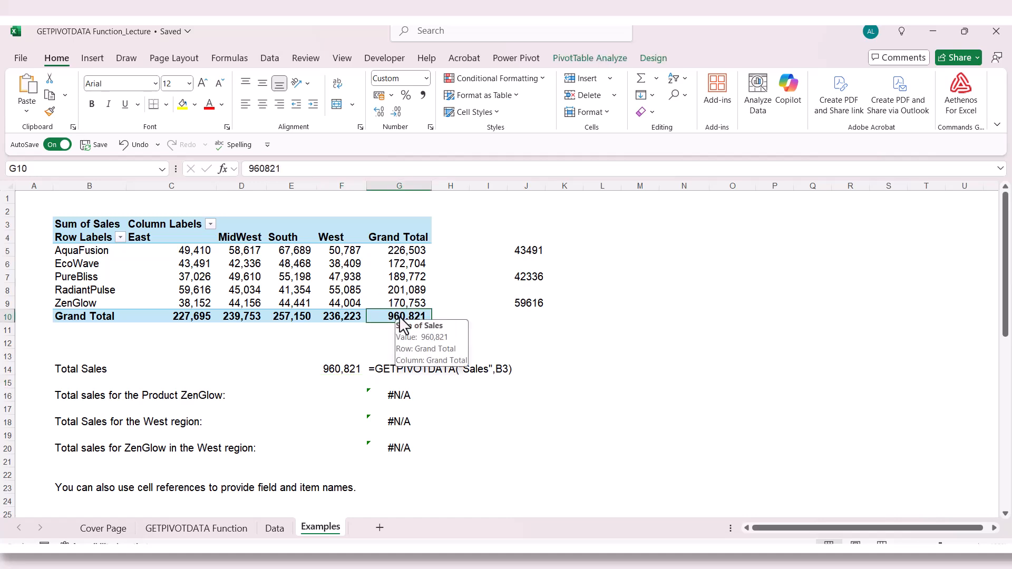
click(342, 373)
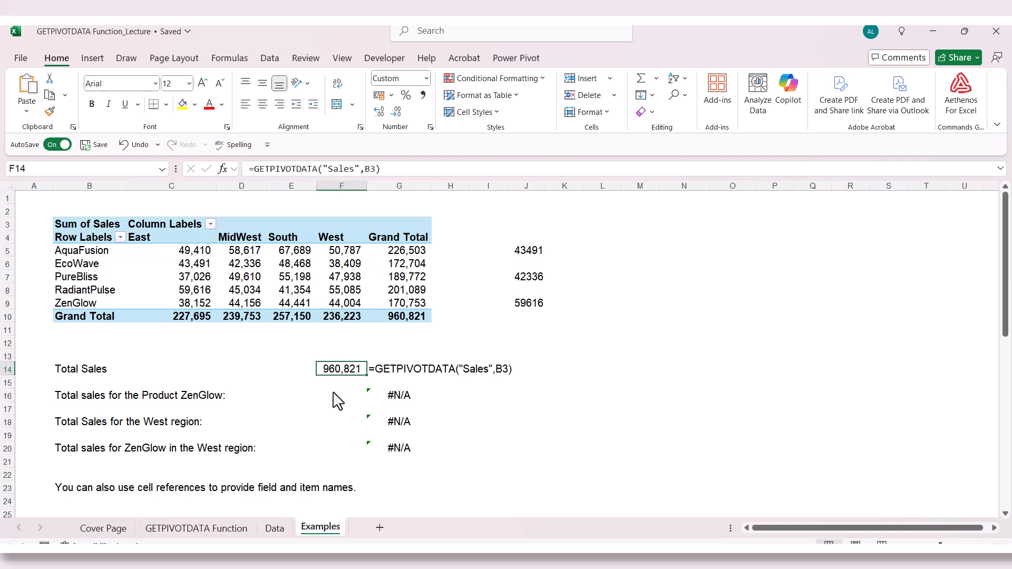
- Retrieve ZenGlow's total sales in F16 with =GETPIVOTDATA("Sales",B3,"Product","ZenGlow") and compare it with the pivot table's ZenGlow grand total
click(336, 396)
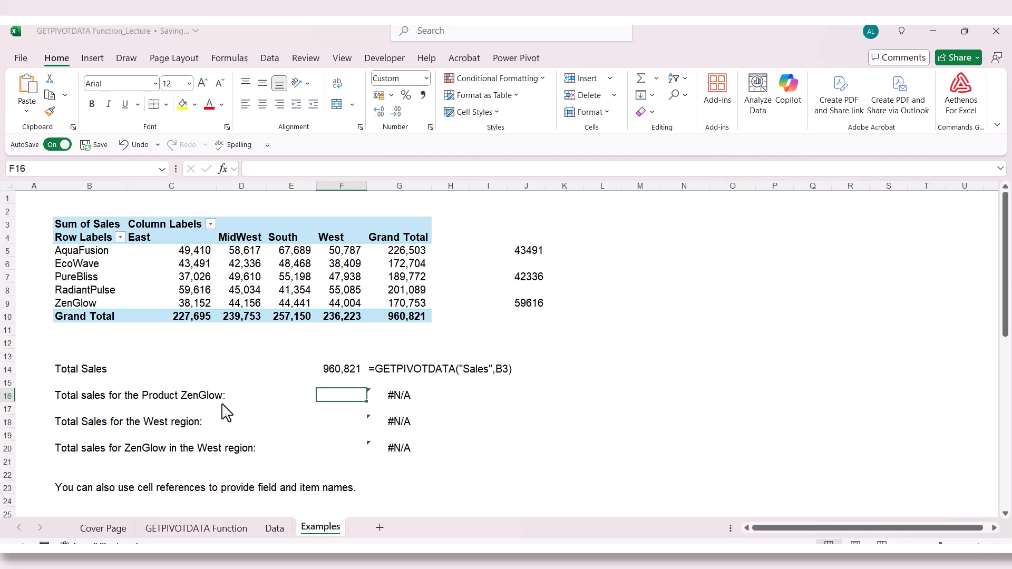
text(=)
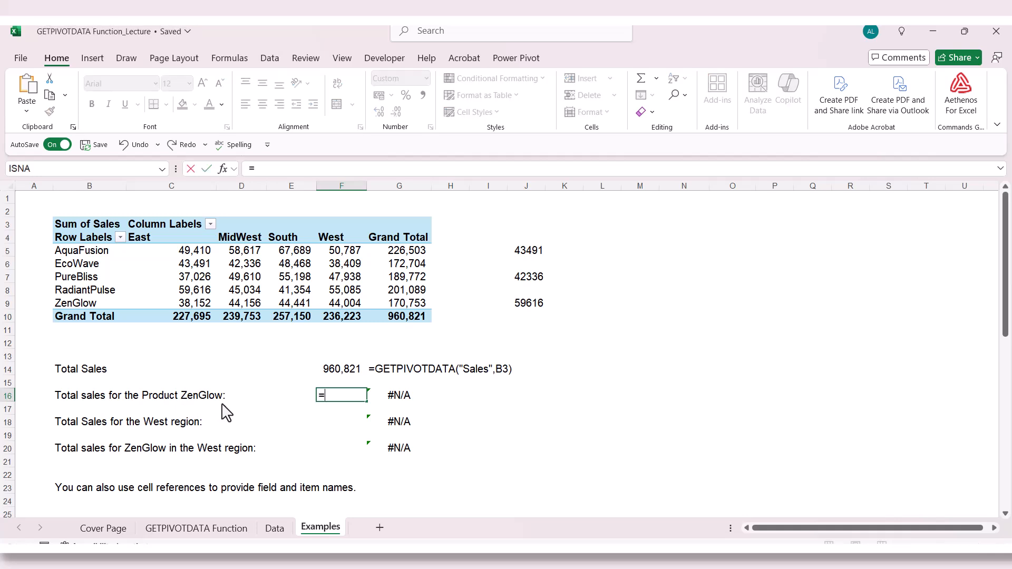
text(get)
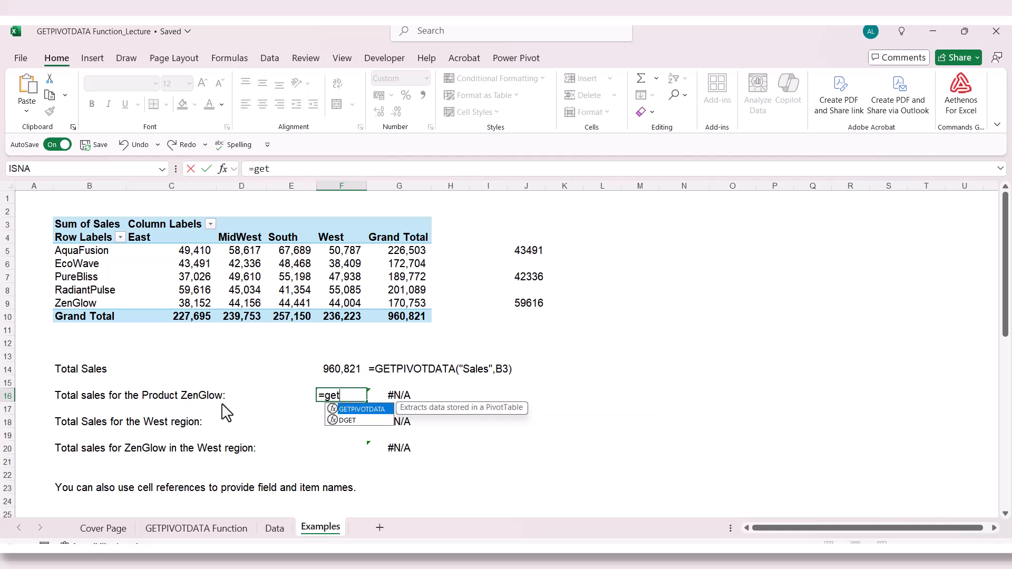
key(Tab)
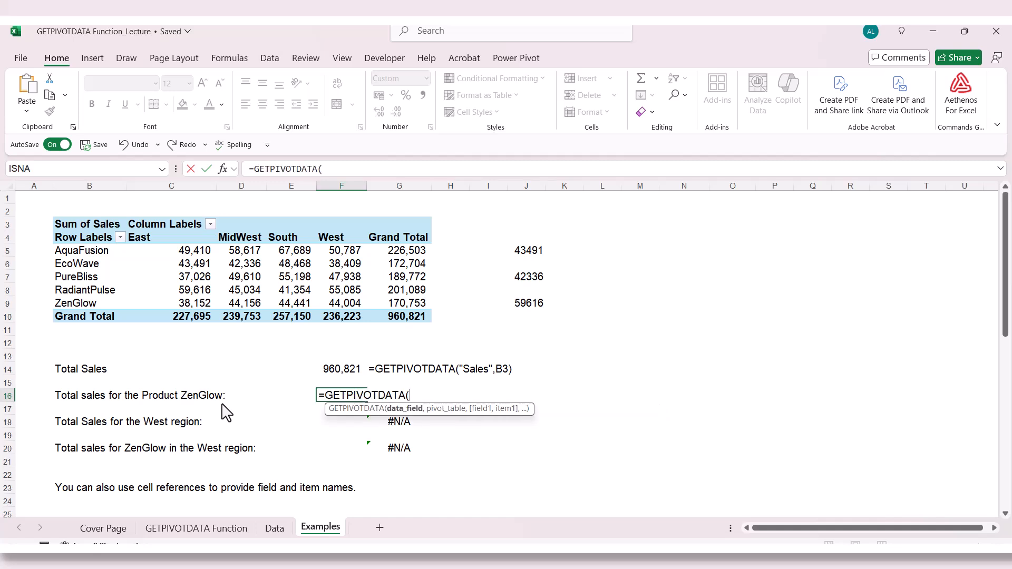
text("Sales)
text(,)
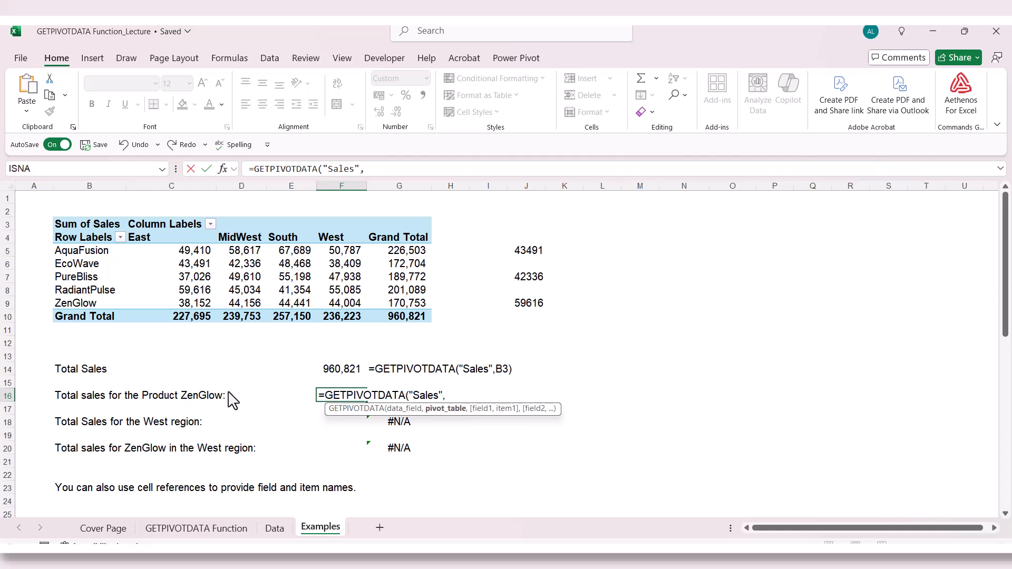
click(74, 228)
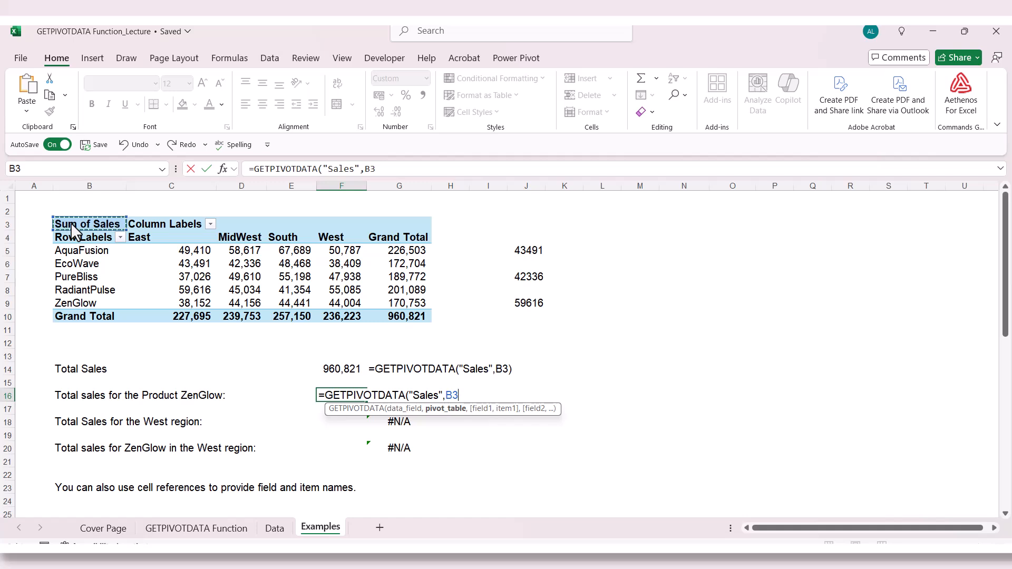
text(,)
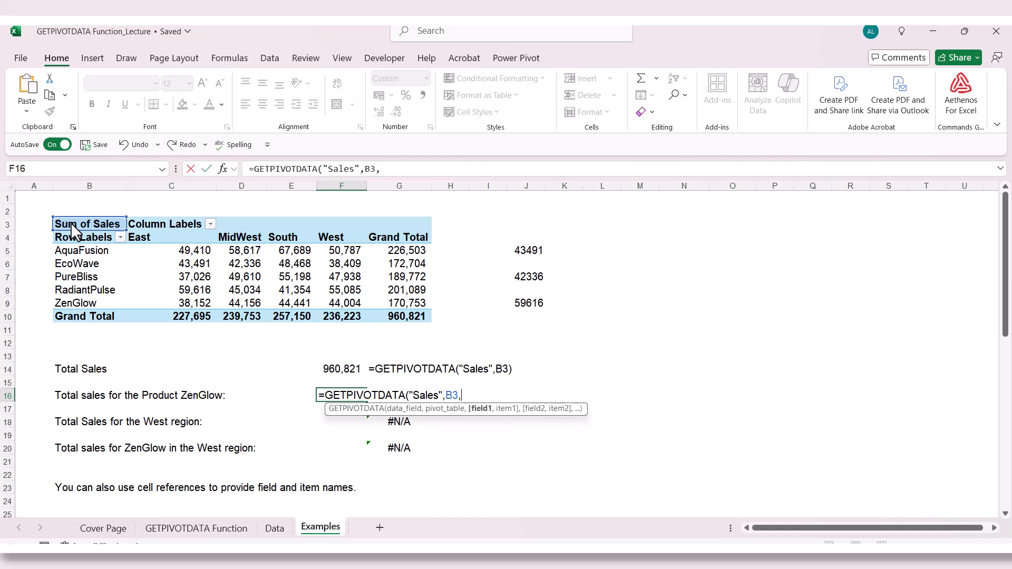
text(Prod)
text(uct)
key(BackSpace)
text(t",)
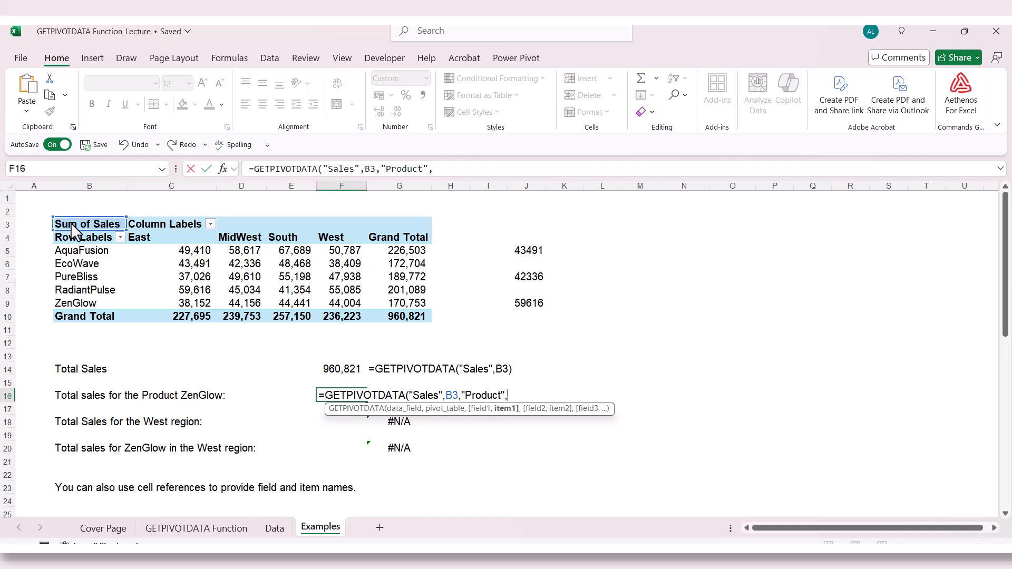
text("ZenGlow")
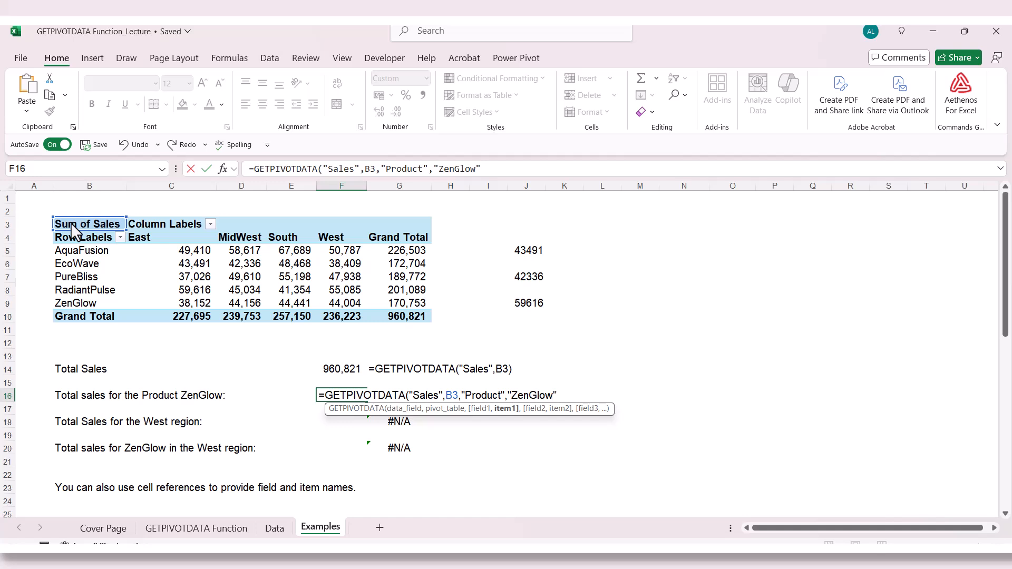
text())
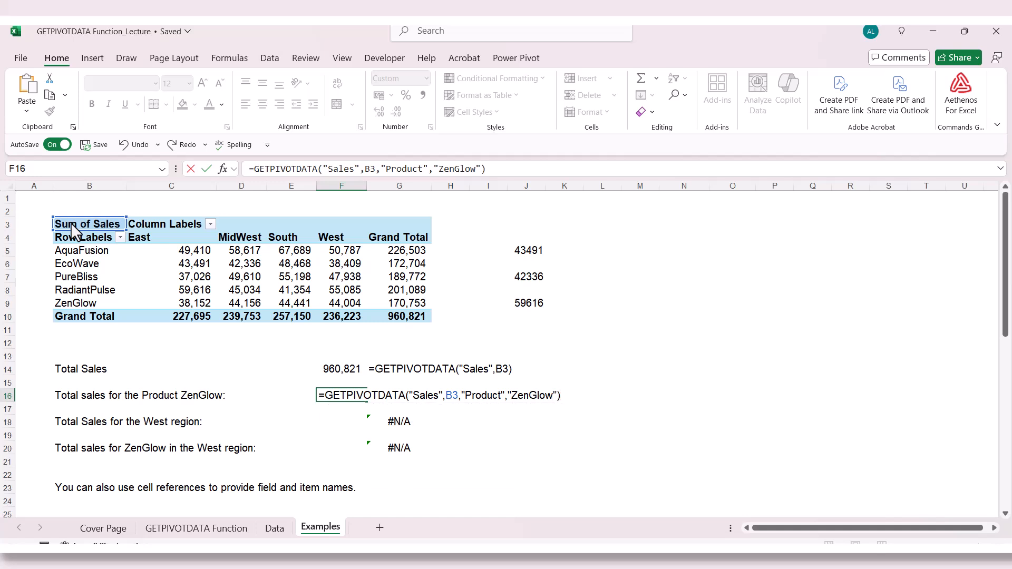
key(Return)
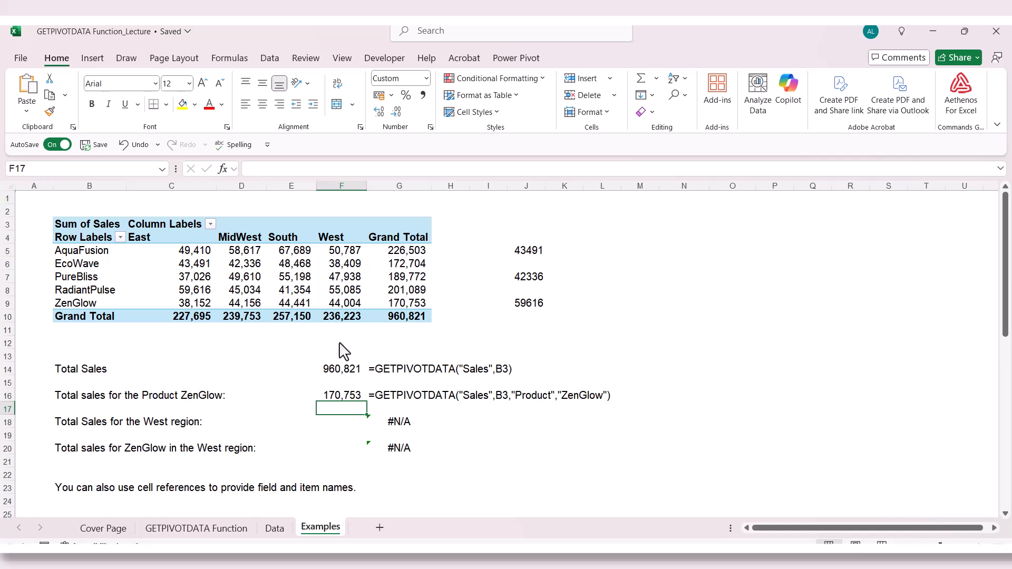
click(346, 394)
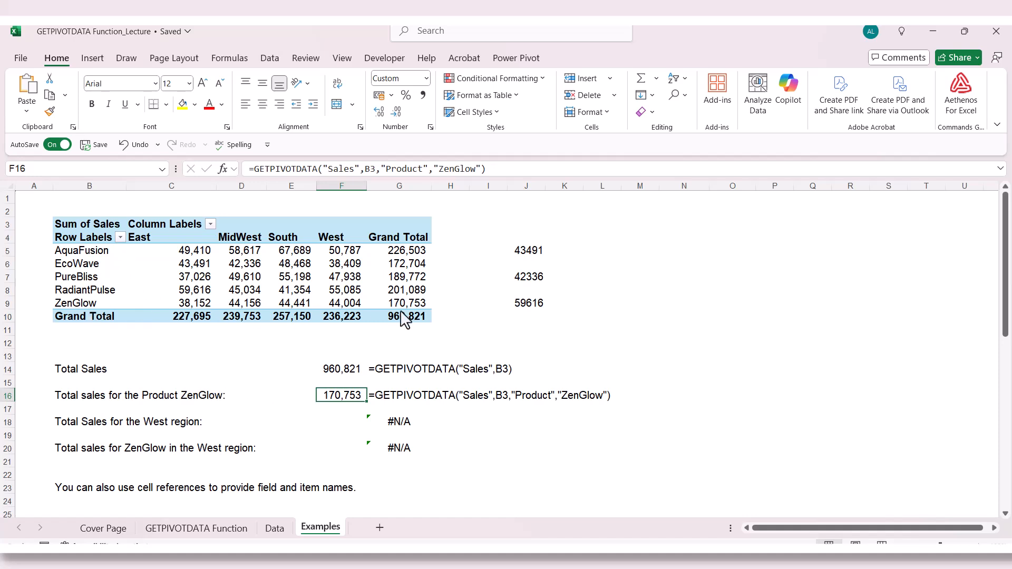
mouse_move(413, 305)
- Retrieve the West region's total sales in F18 with =GETPIVOTDATA("Sales",B3,"Region","West") and compare it with the pivot table's West grand total
click(345, 423)
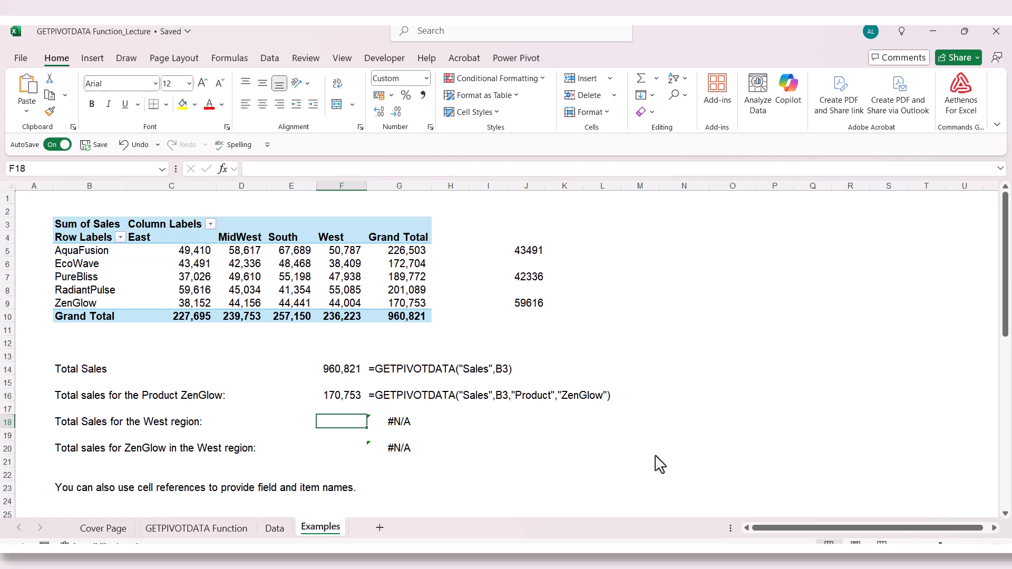
text(=get)
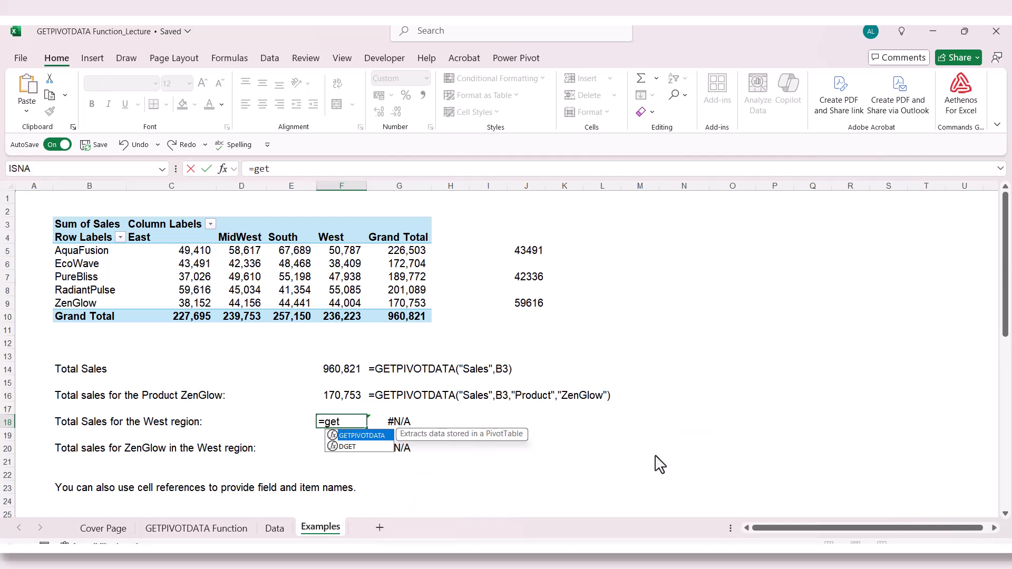
key(Tab)
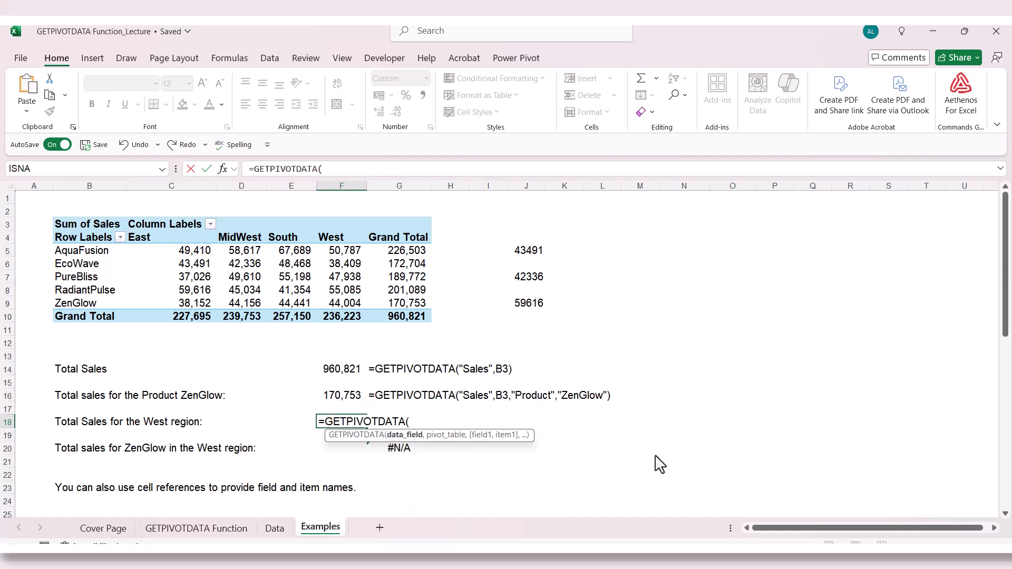
text("Sales",)
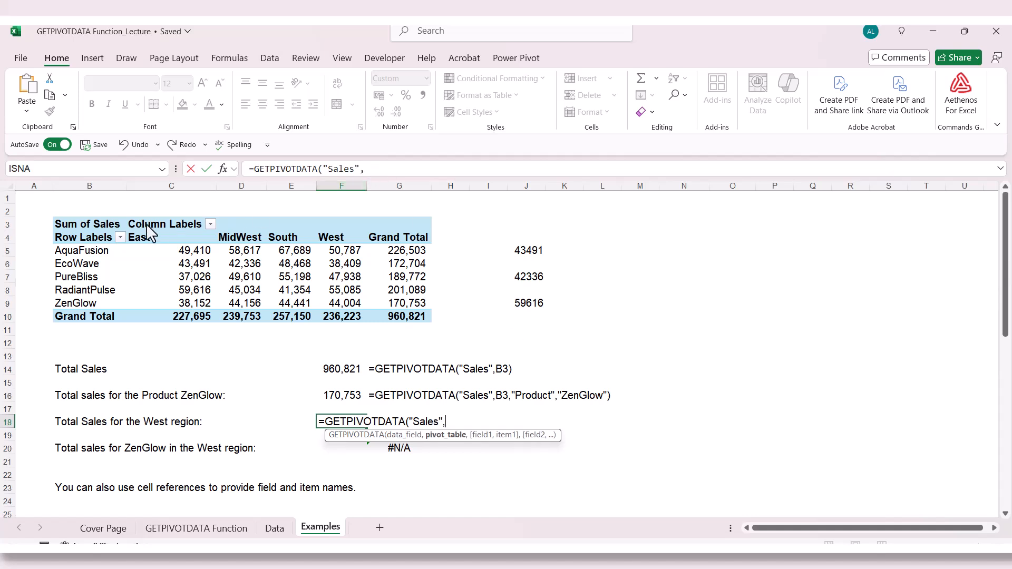
click(98, 223)
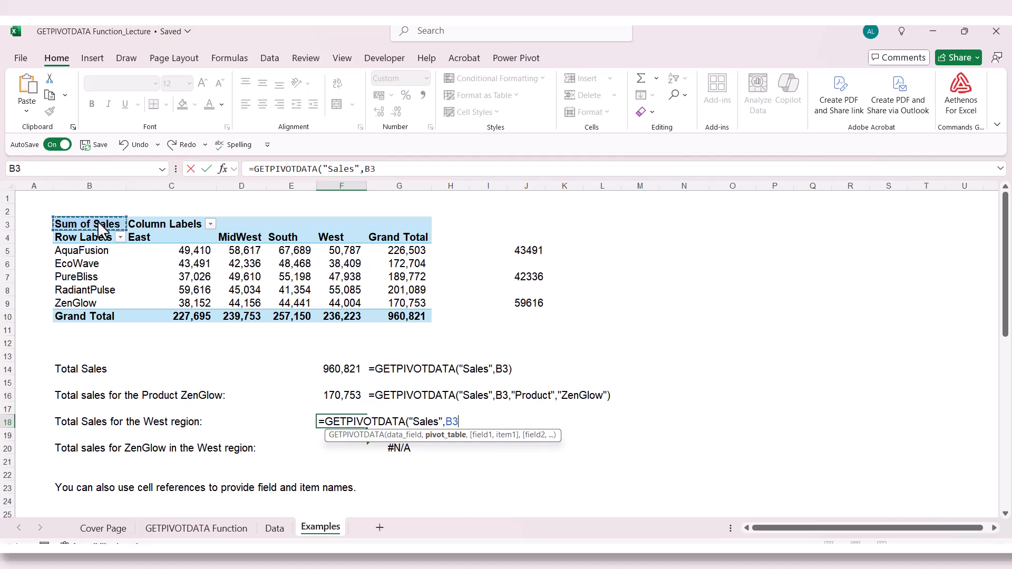
text(,)
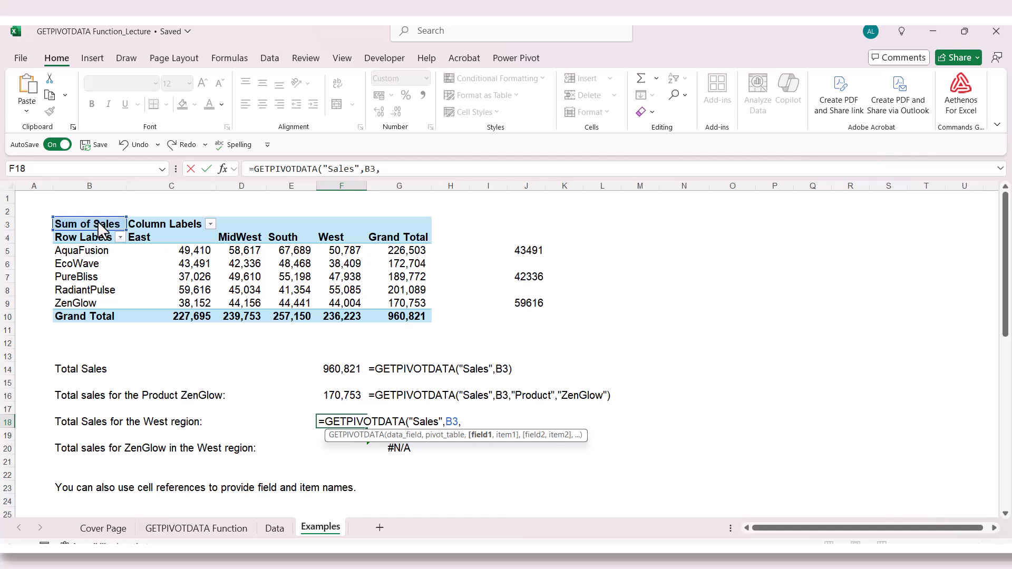
text("Region",)
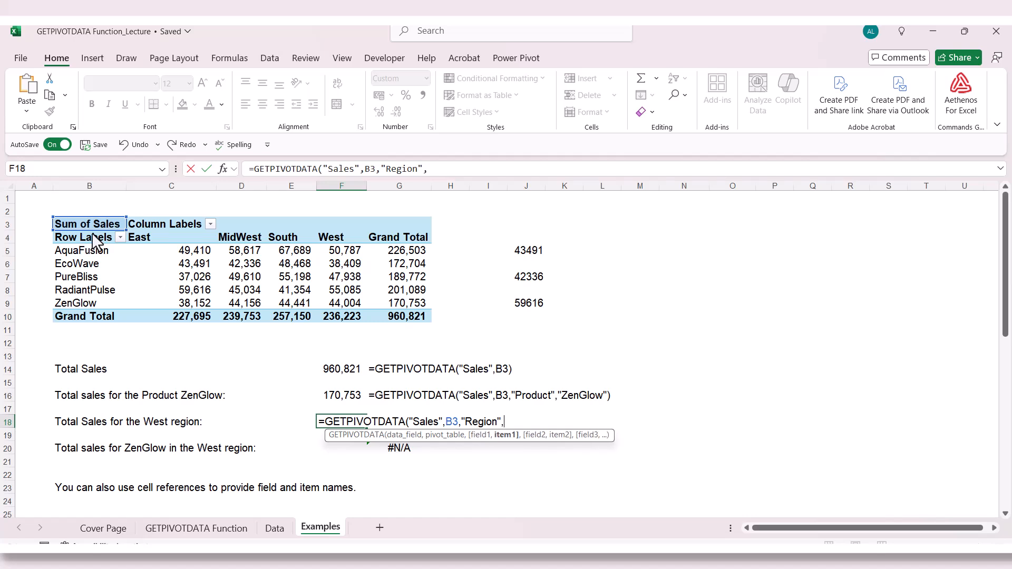
text(")
text(West)
text())
key(BackSpace)
text())
key(BackSpace)
text())
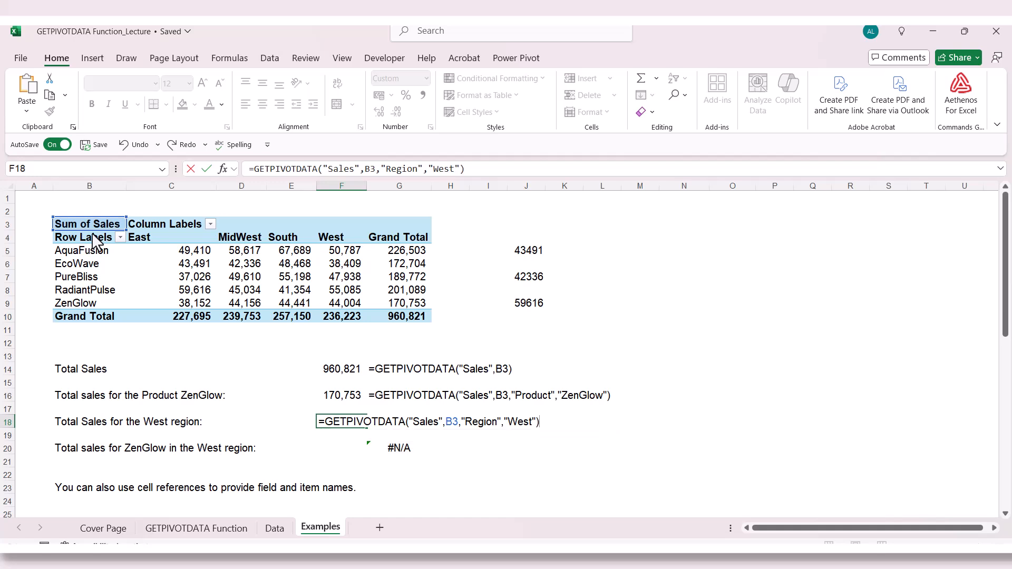
key(Return)
key(Up)
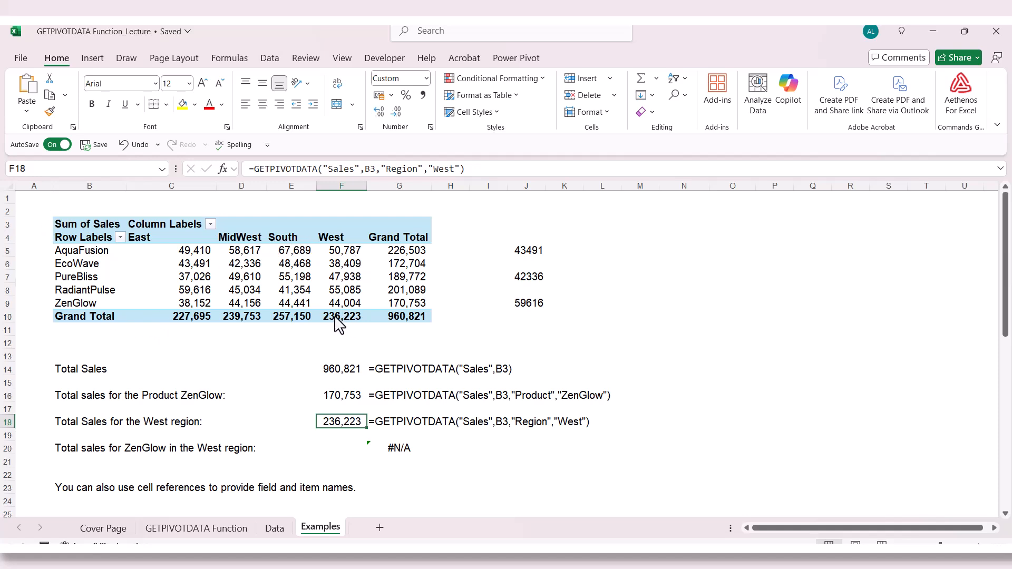
mouse_move(343, 319)
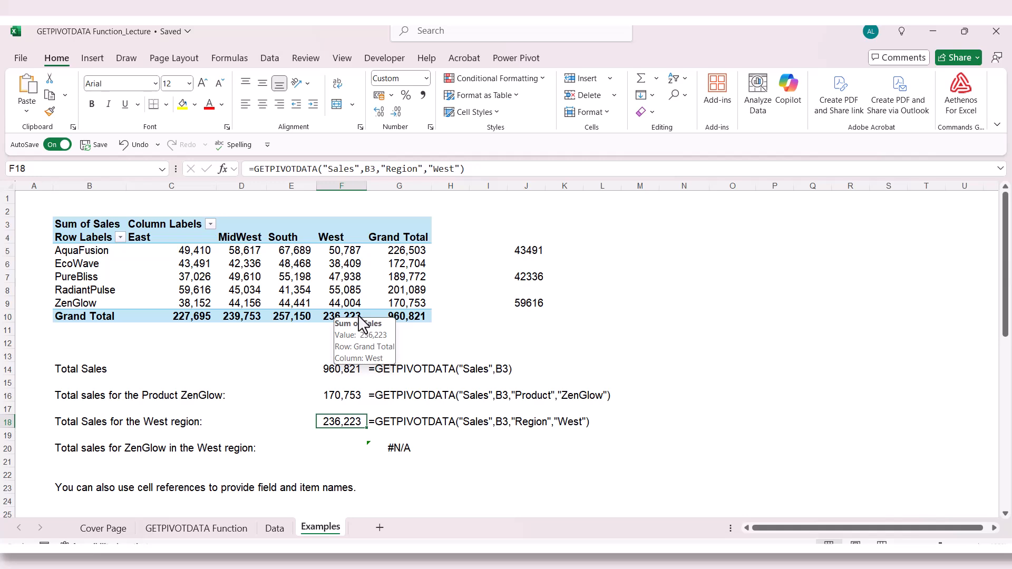
- Retrieve ZenGlow's sales in the West region in F20 with =GETPIVOTDATA("Sales",B3,"Product","ZenGlow","Region","West")
click(335, 449)
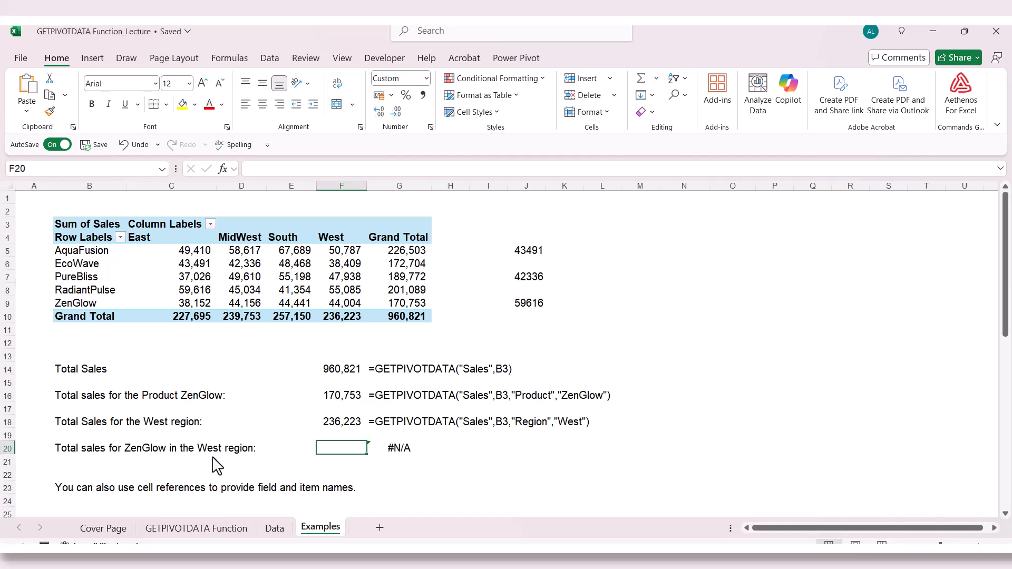
text(=)
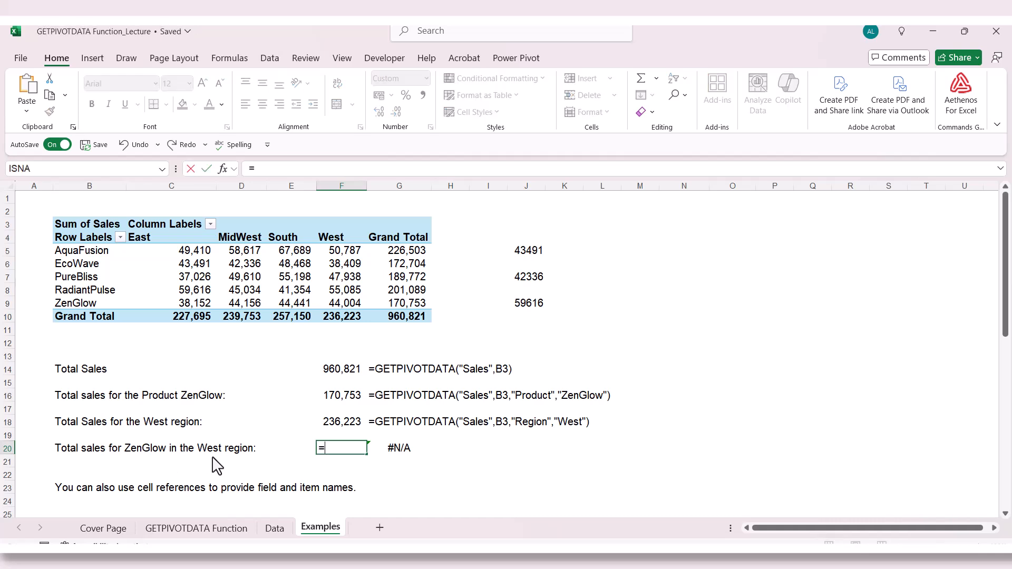
text(GET)
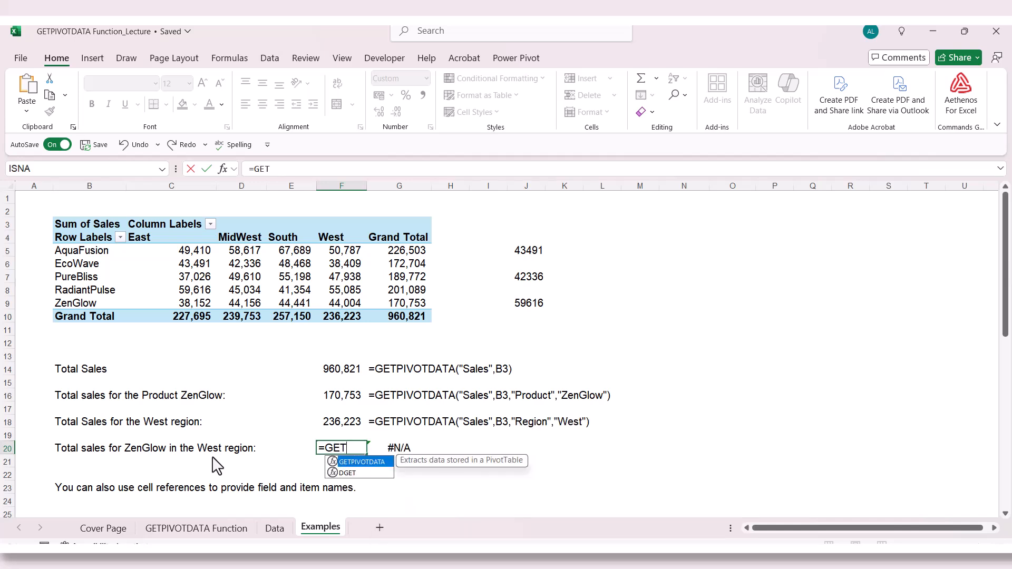
key(Tab)
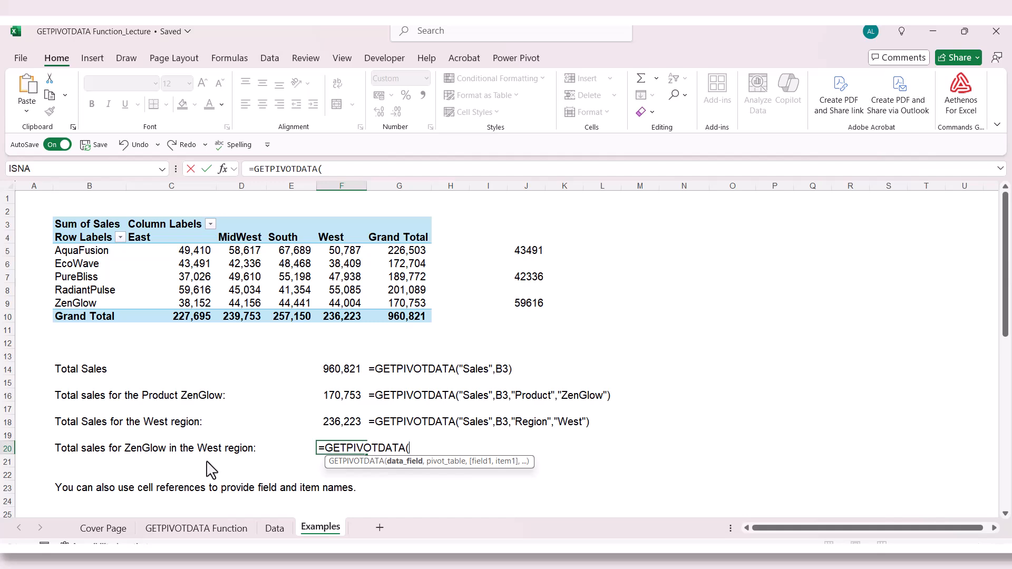
text("Sales",)
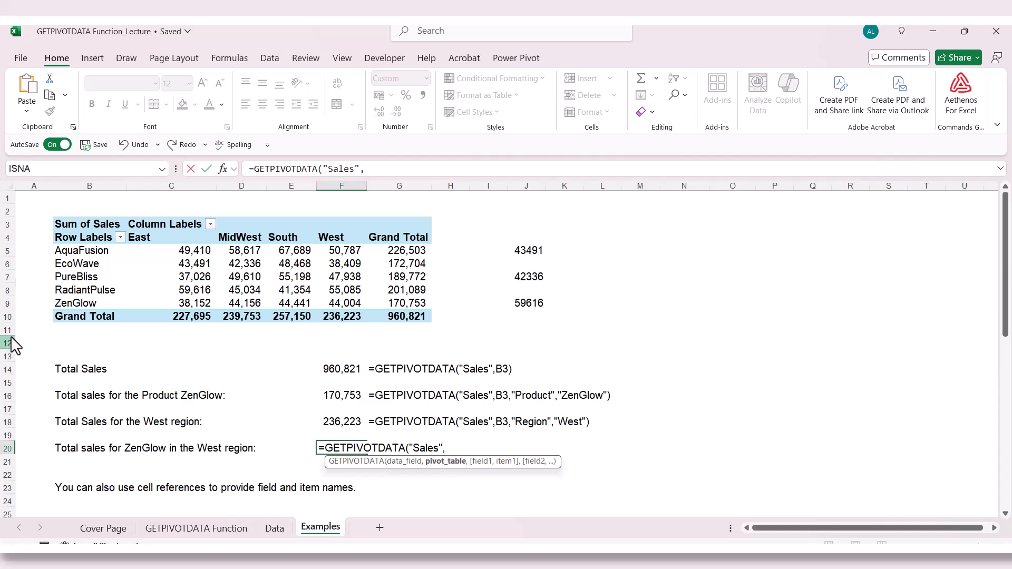
click(76, 230)
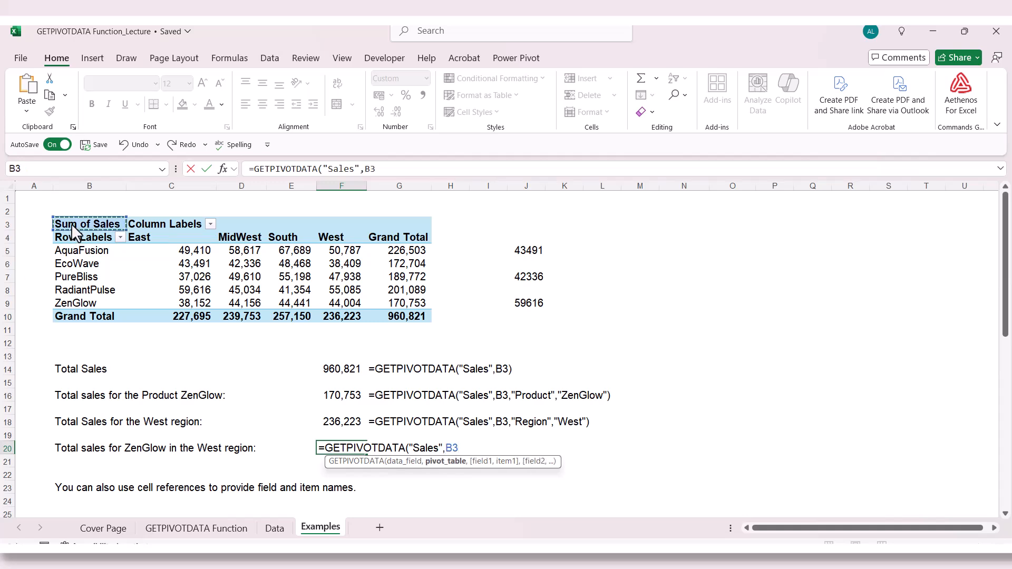
text(,)
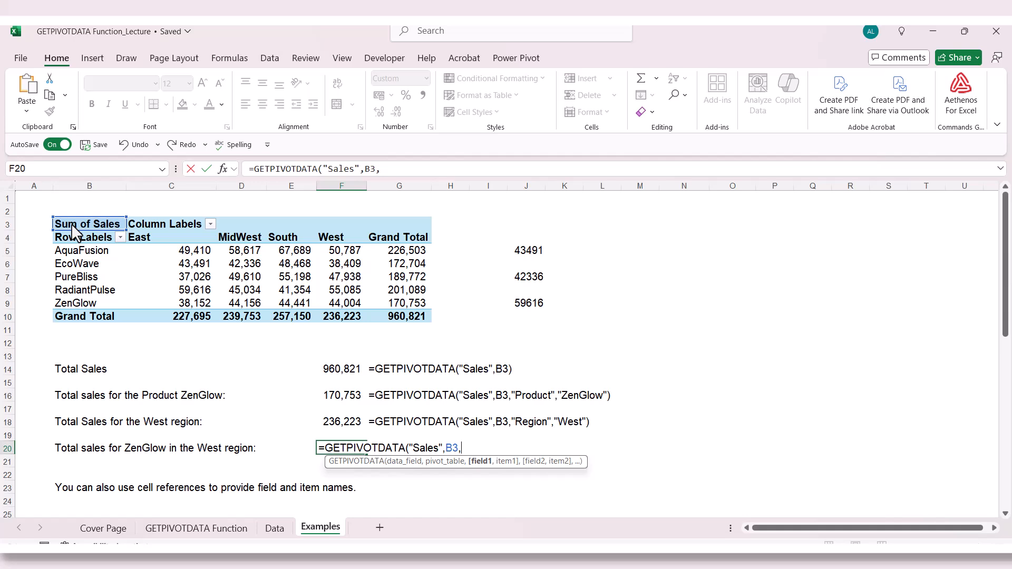
text("Product",)
text(")
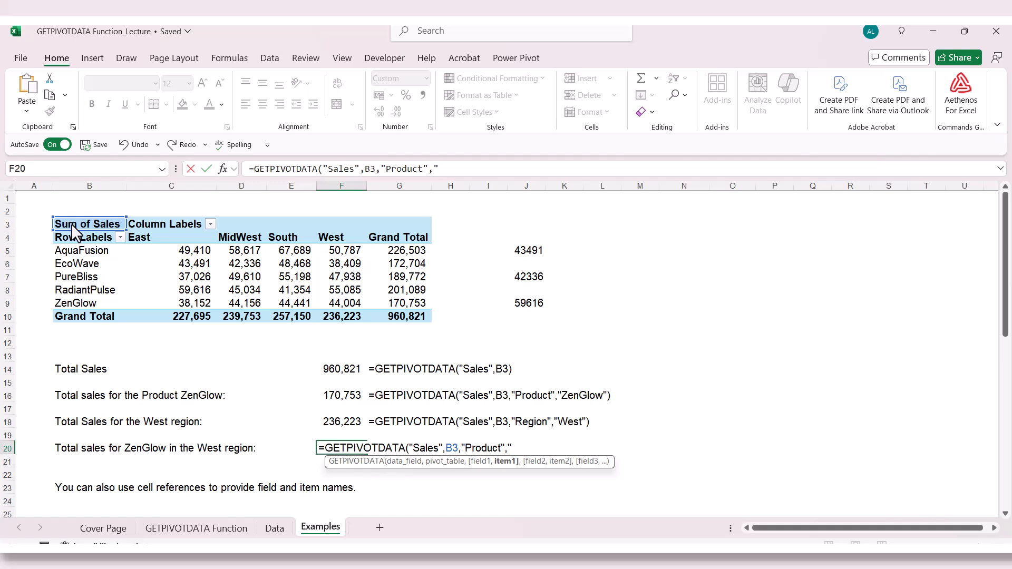
text(ZenGlow",)
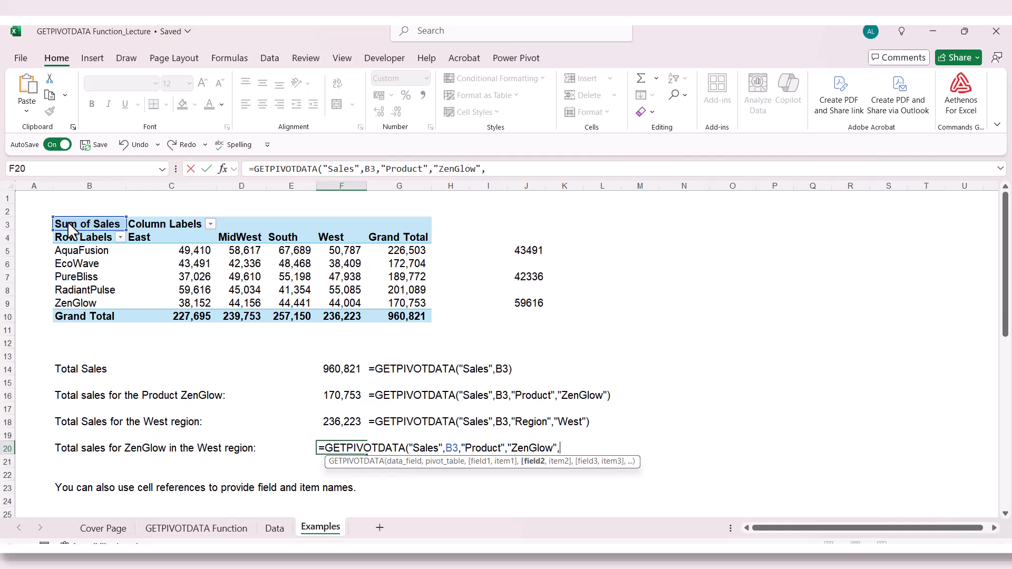
text("Region",)
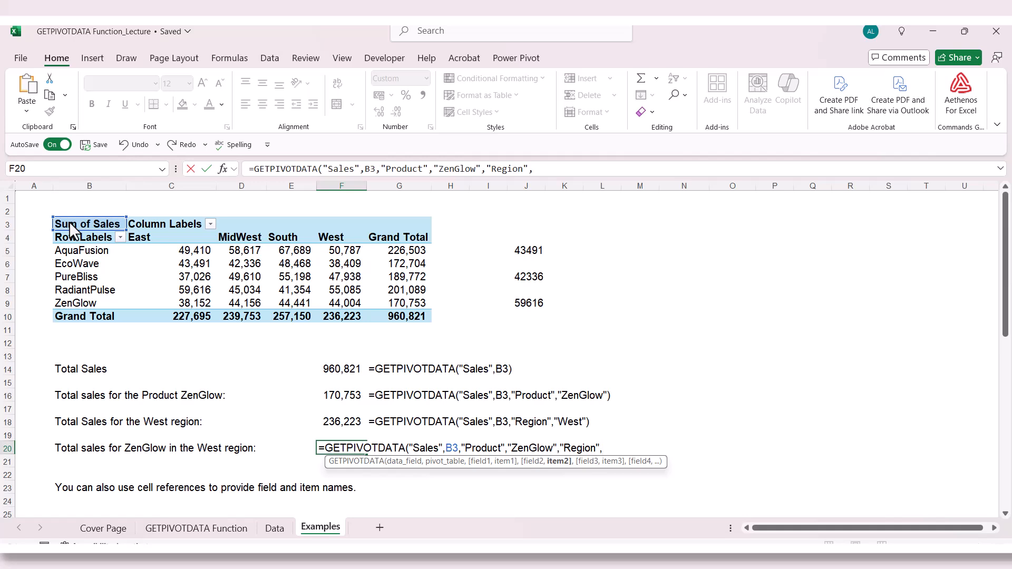
text("West"))
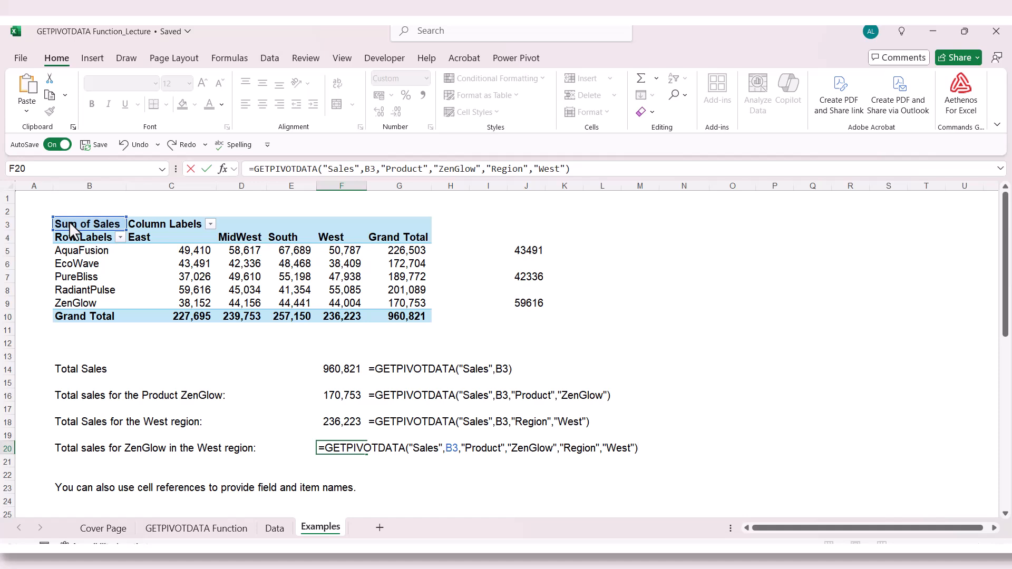
key(Return)
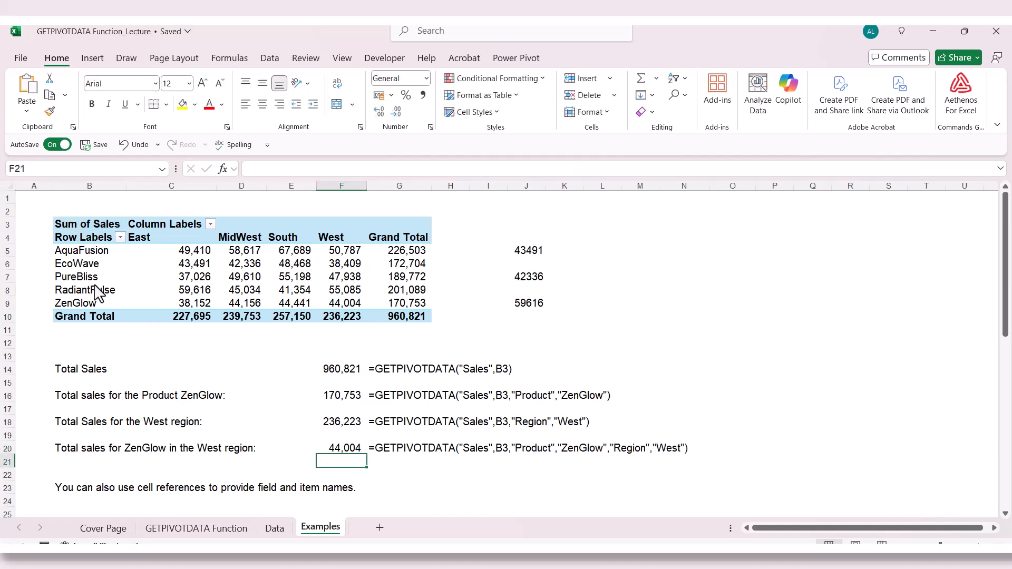
- Compare the F20 result with the pivot table's ZenGlow West cell and review the formula's Product and Region field-item pairs
click(90, 306)
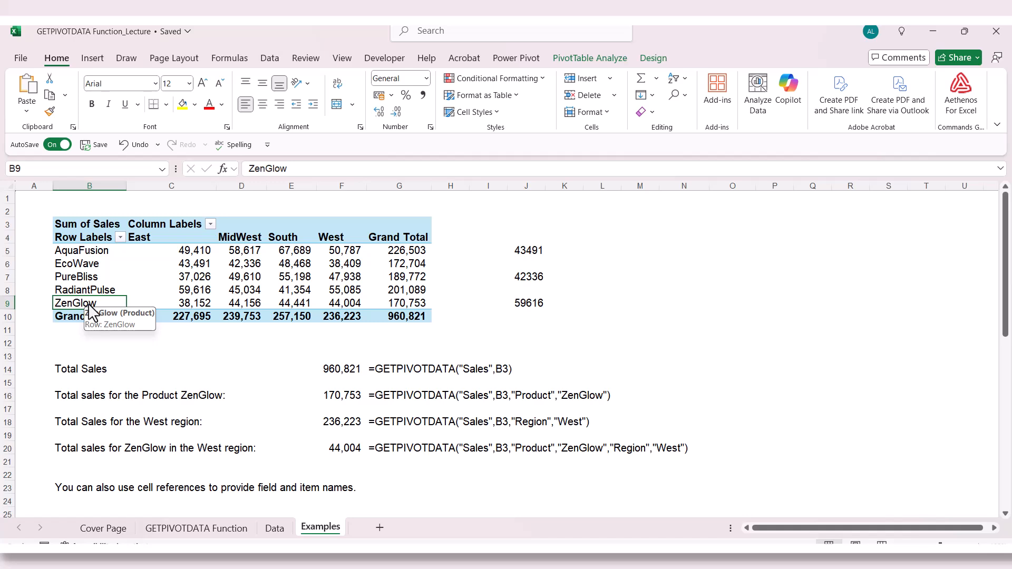
click(338, 305)
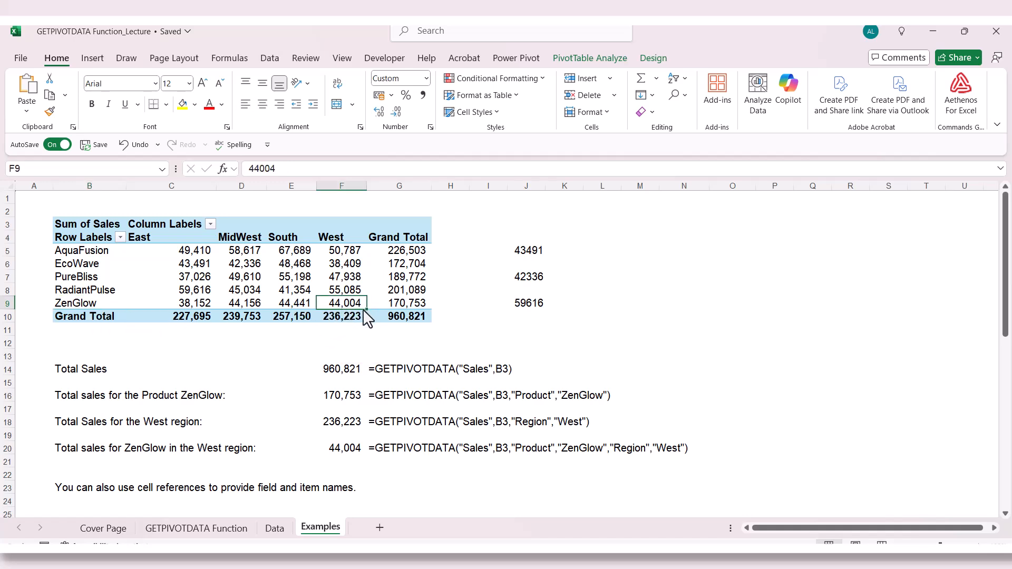
click(345, 449)
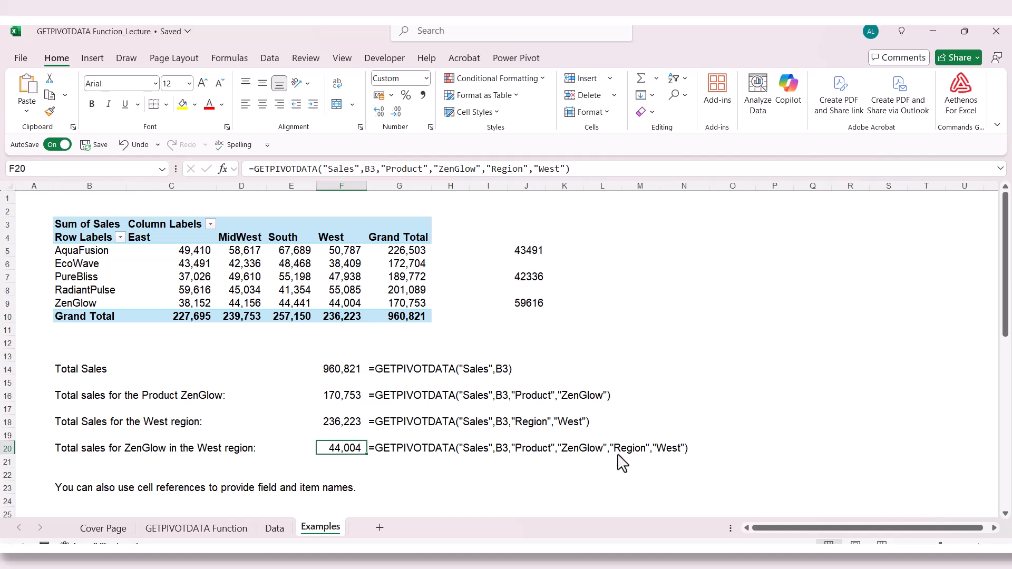
click(537, 451)
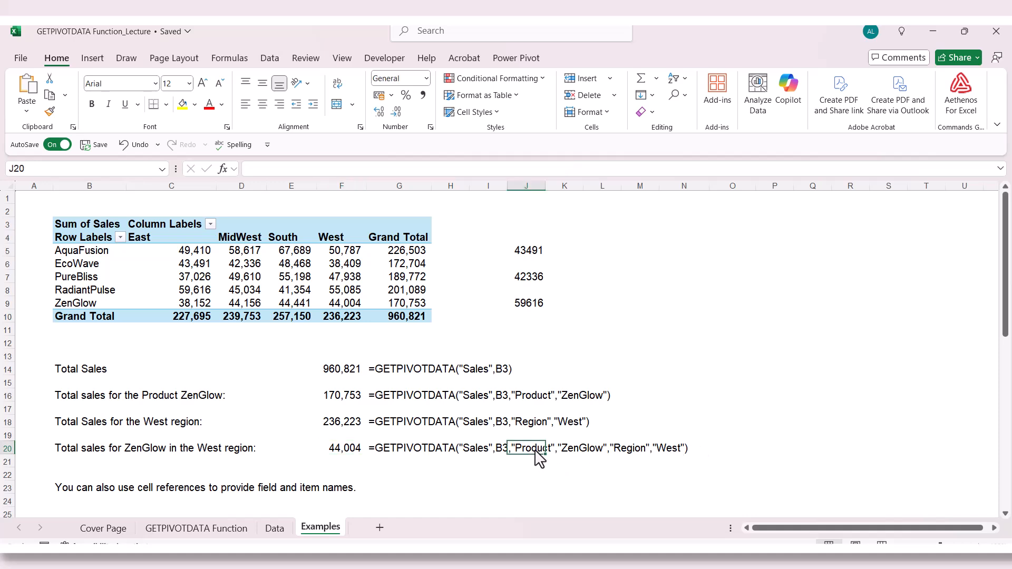
click(575, 455)
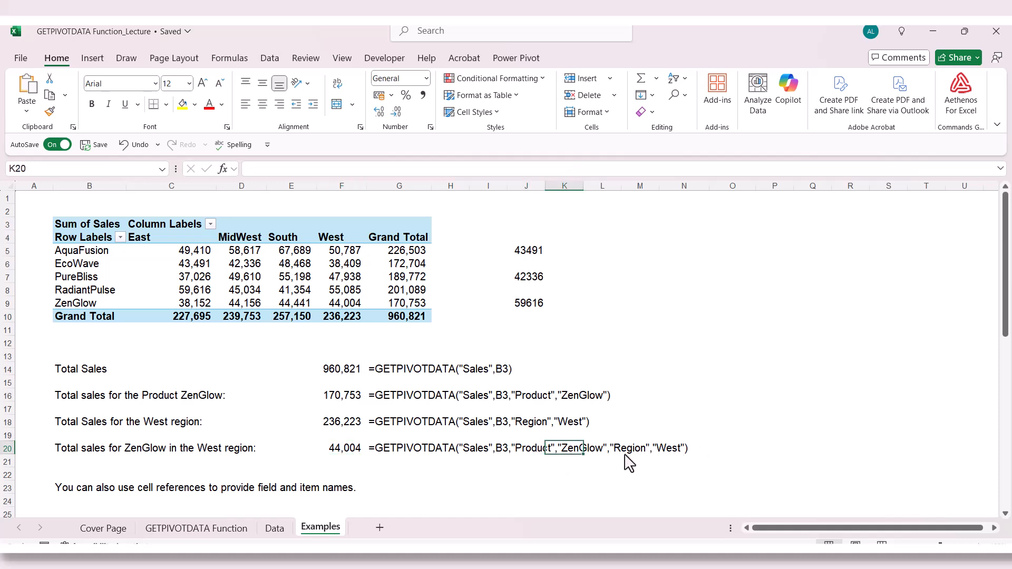
click(538, 452)
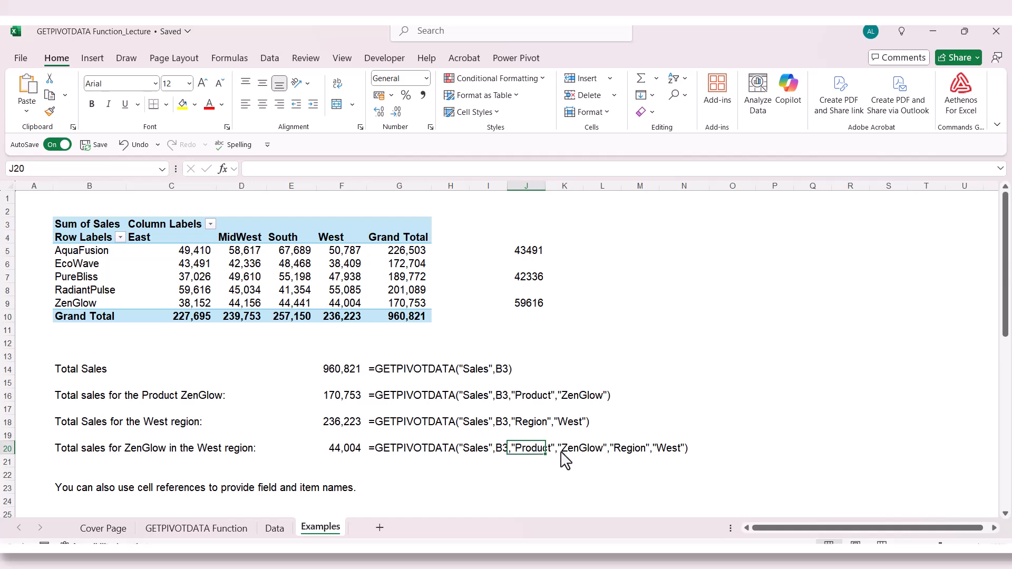
click(582, 453)
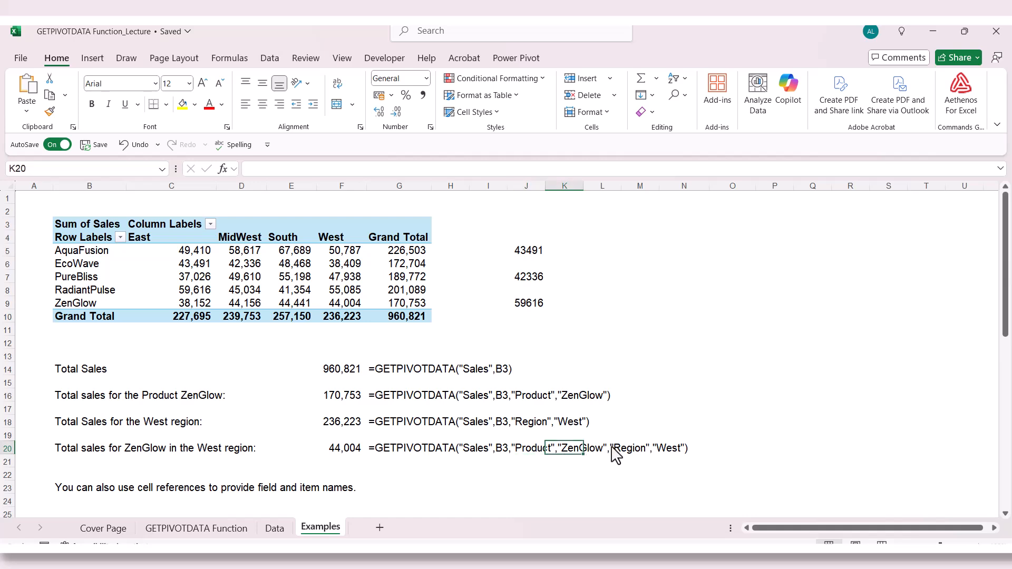
click(626, 456)
click(671, 457)
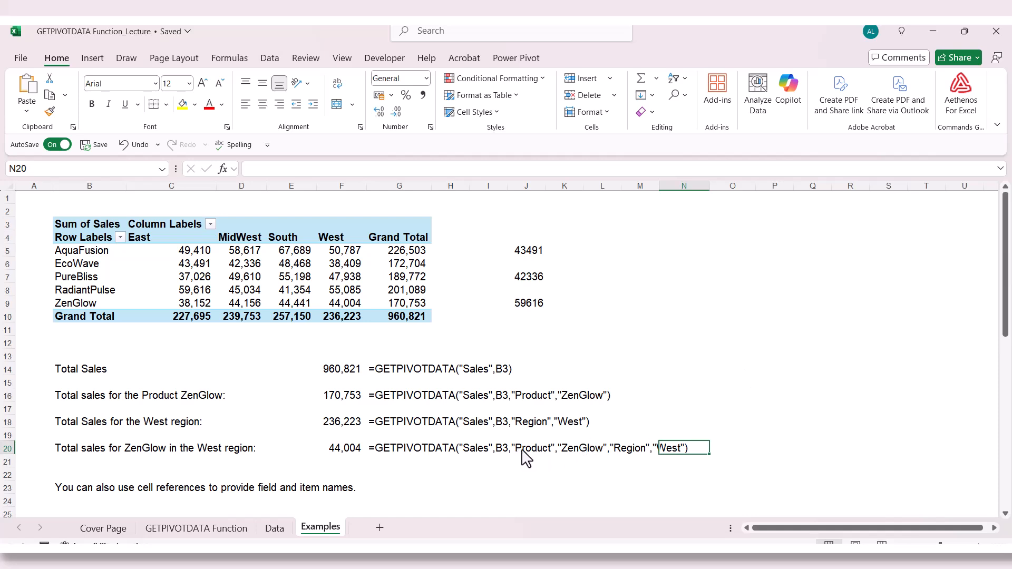
click(751, 400)
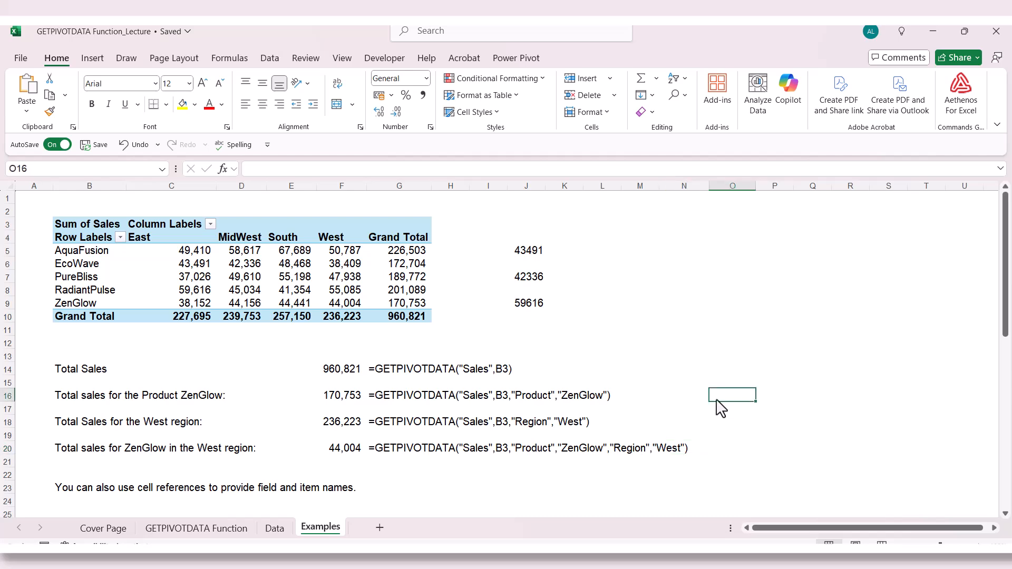
- Retrieve ZenGlow's total sales in F29 with =GETPIVOTDATA("Sales",B3,F26,F27) and review its cell references against the hard-coded ZenGlow formula
scroll(628, 400, down, 4)
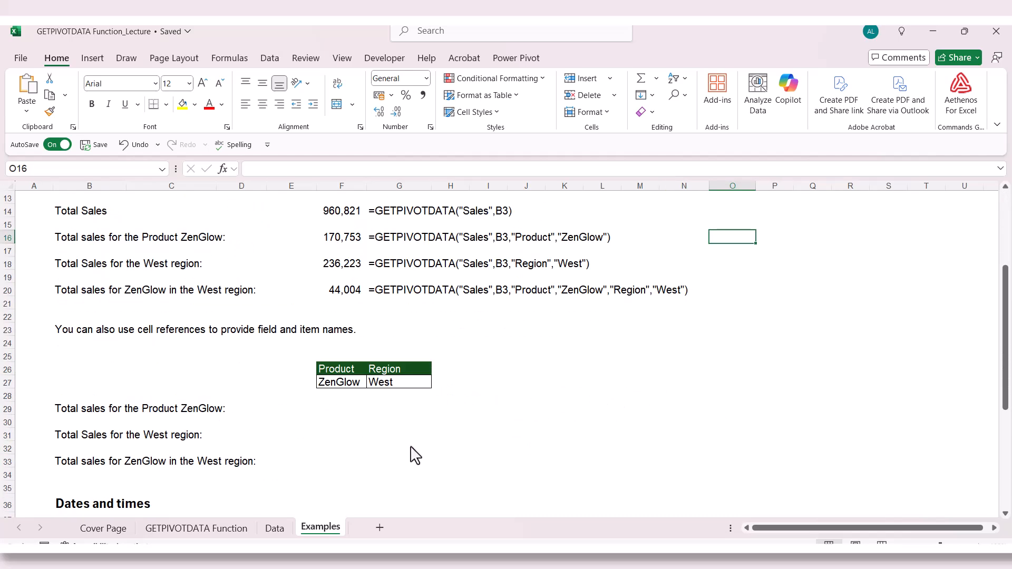
click(343, 387)
click(394, 387)
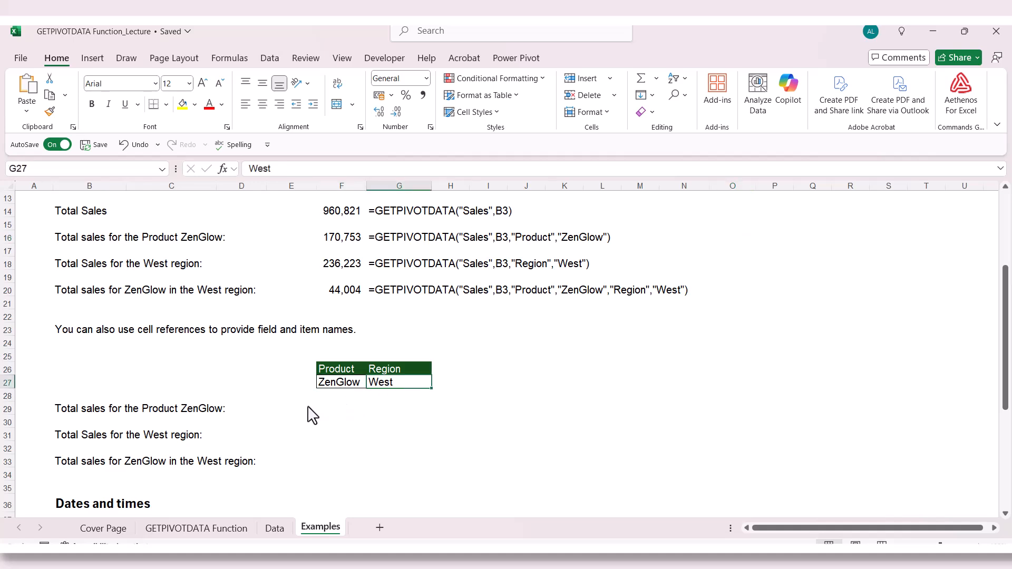
click(333, 410)
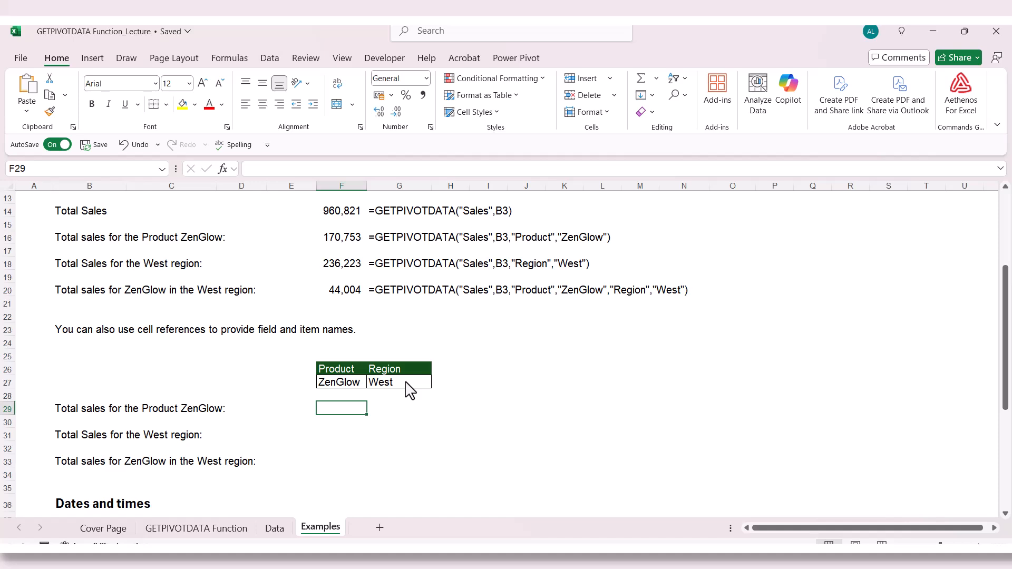
text(=get)
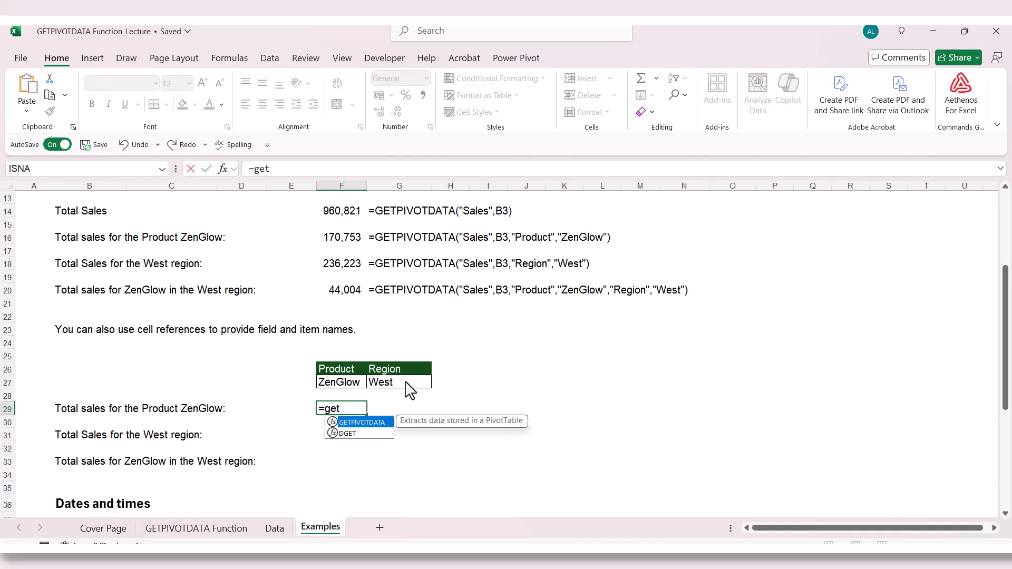
key(Tab)
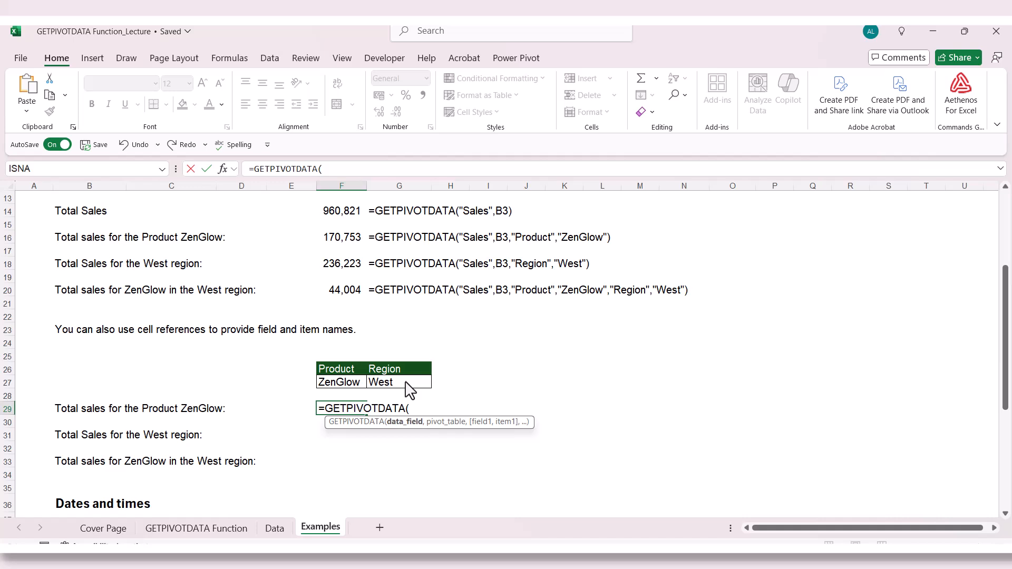
text("Sales",B)
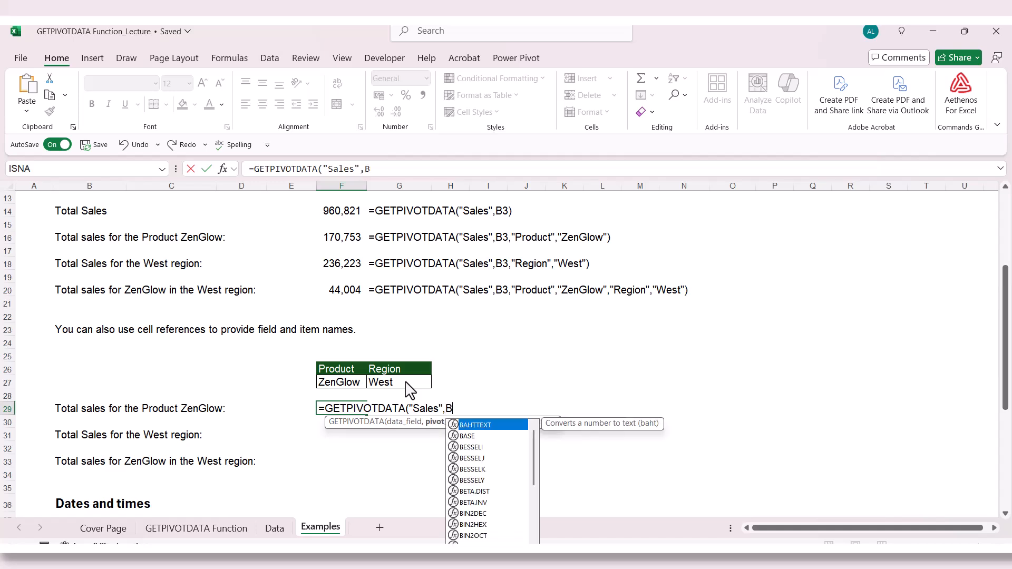
text(3,)
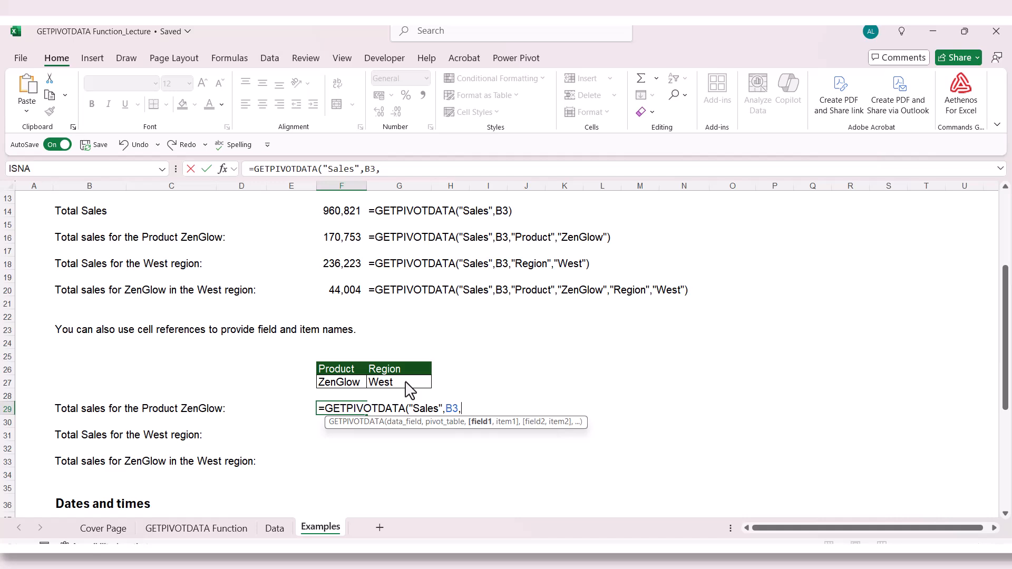
click(356, 369)
text(,)
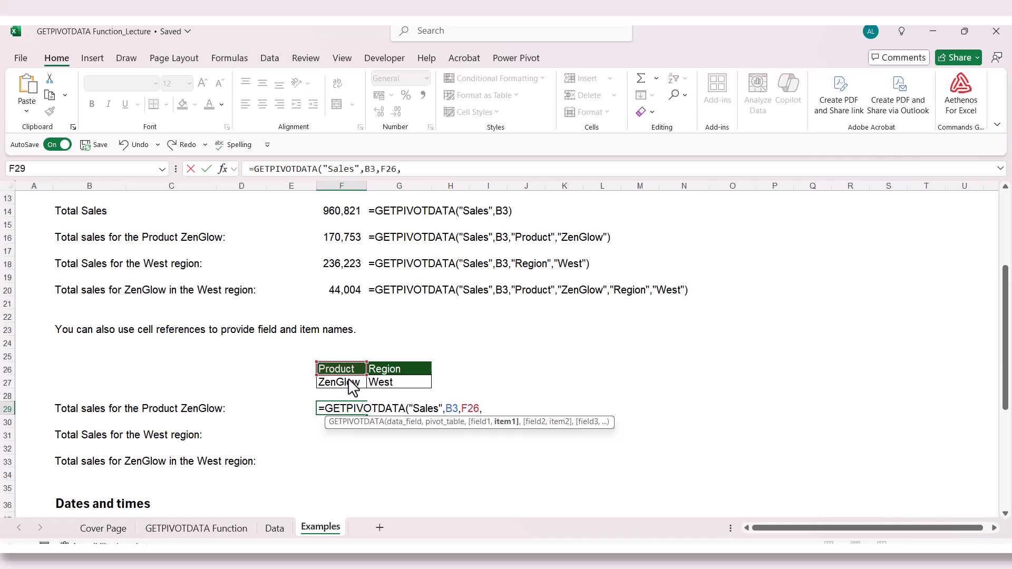
click(349, 381)
key(Return)
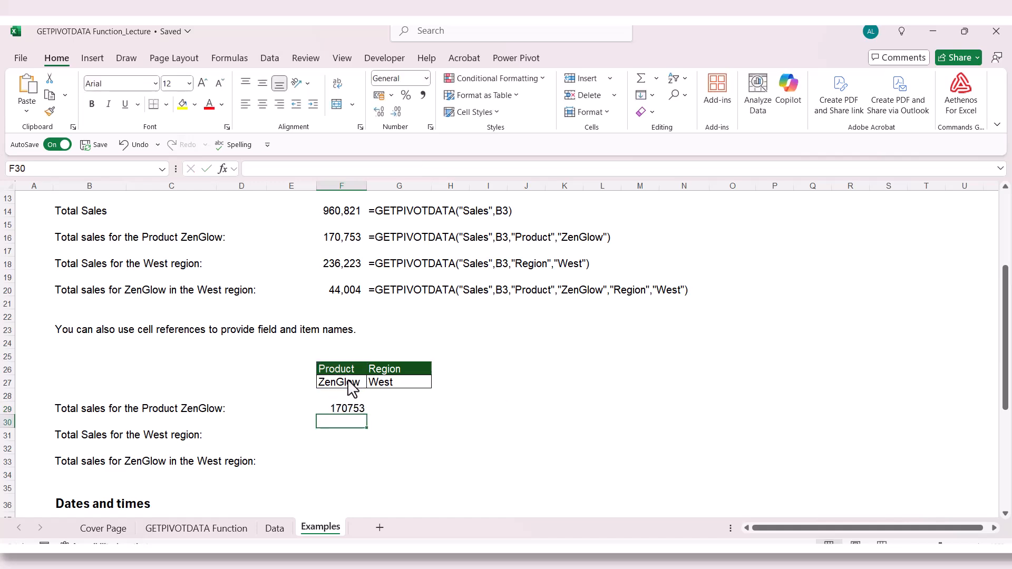
key(Up)
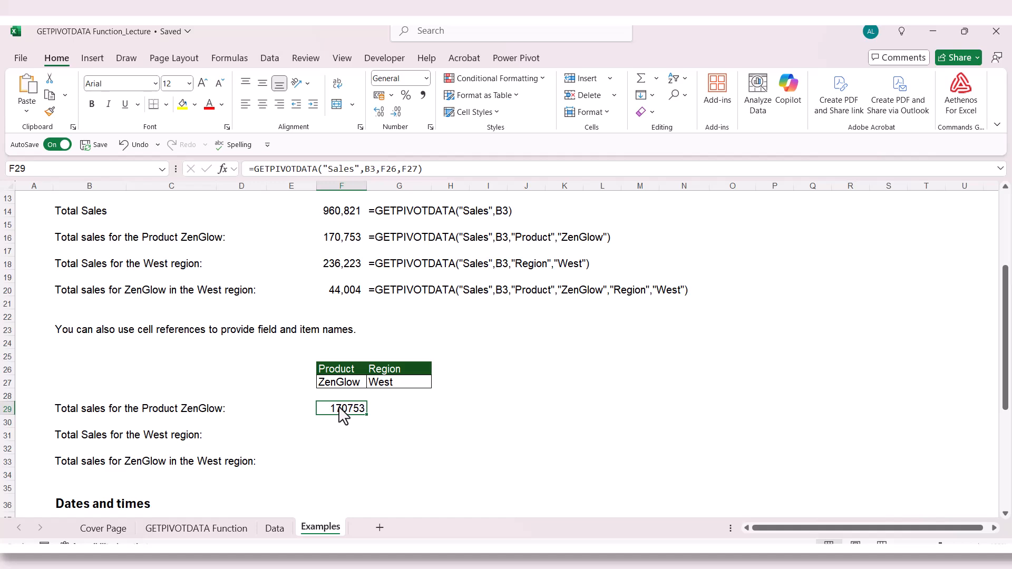
double_click(340, 409)
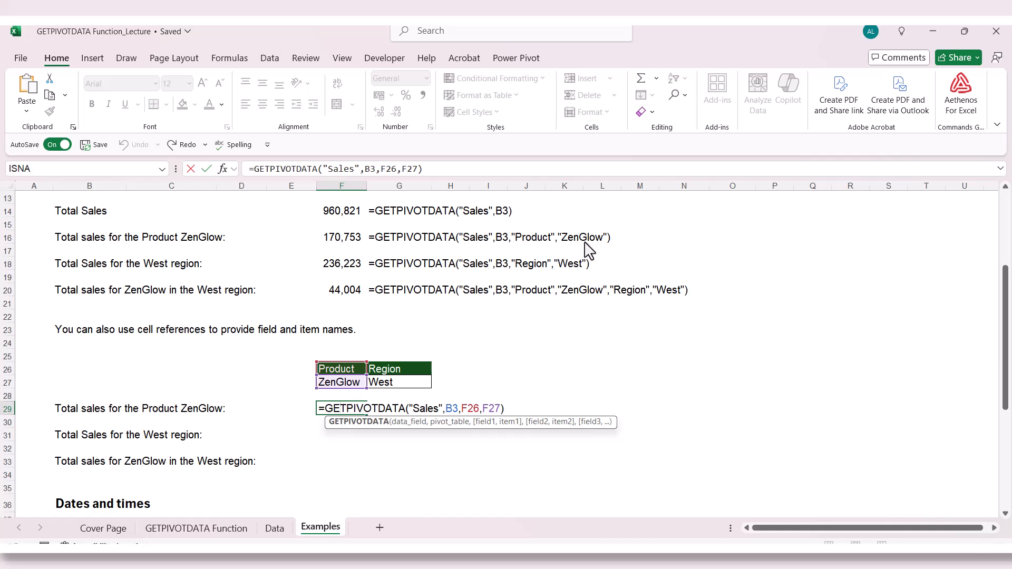
key(ctrl+Return)
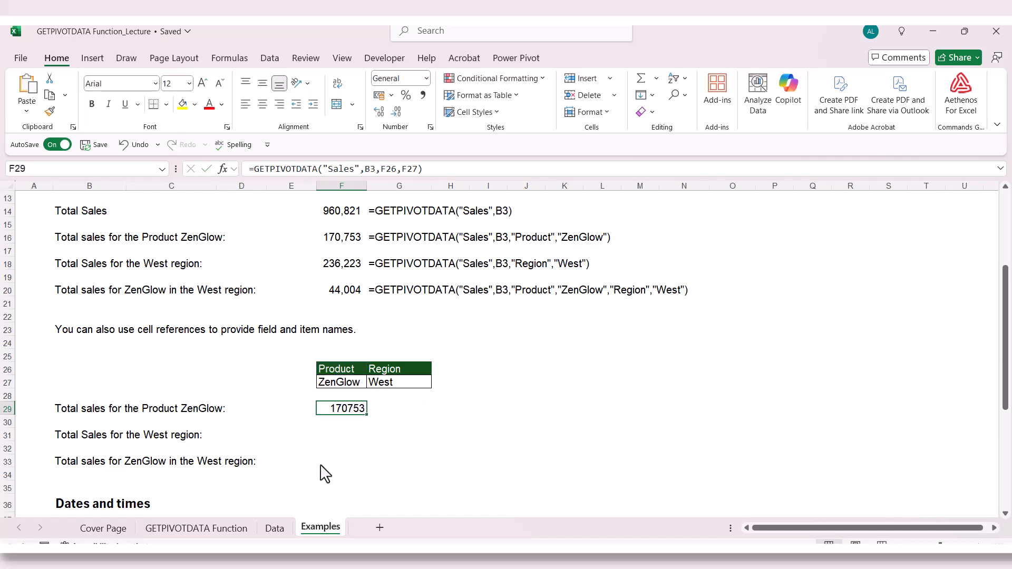
- Retrieve the West region's total sales in F31 with =GETPIVOTDATA("Sales",B3,G26,G27) and review the formula's cell references
click(337, 438)
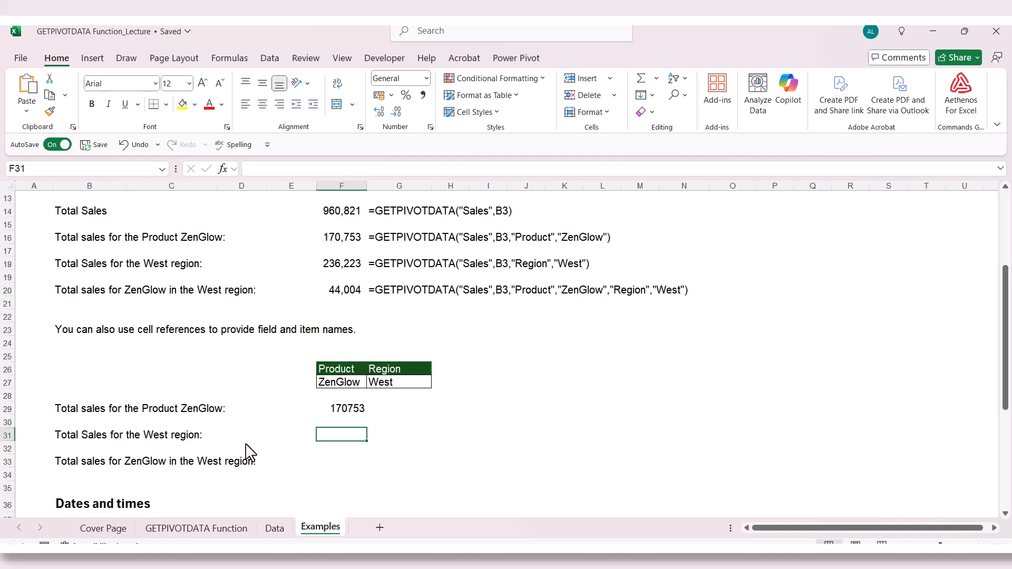
text(=)
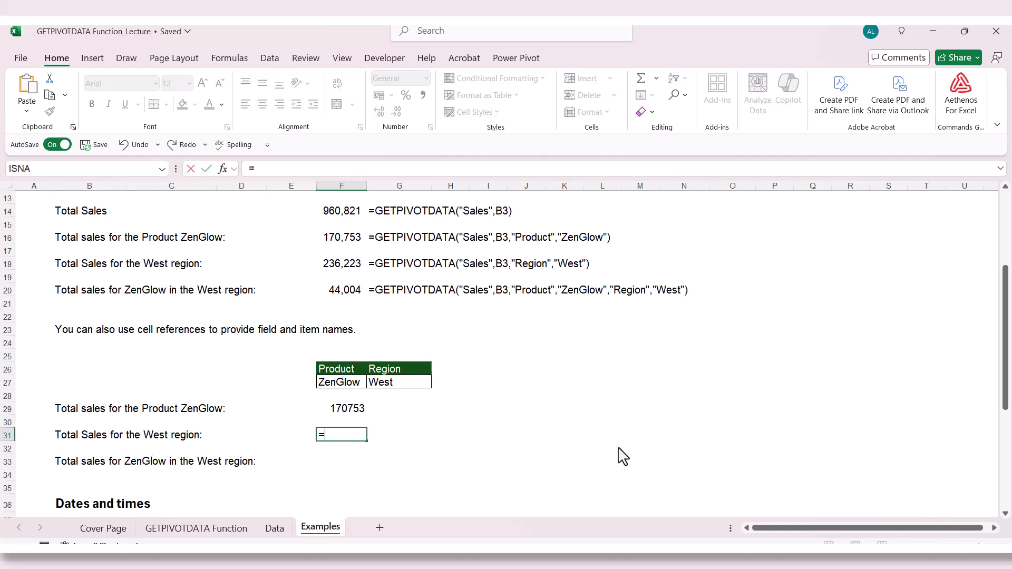
text(get)
key(Tab)
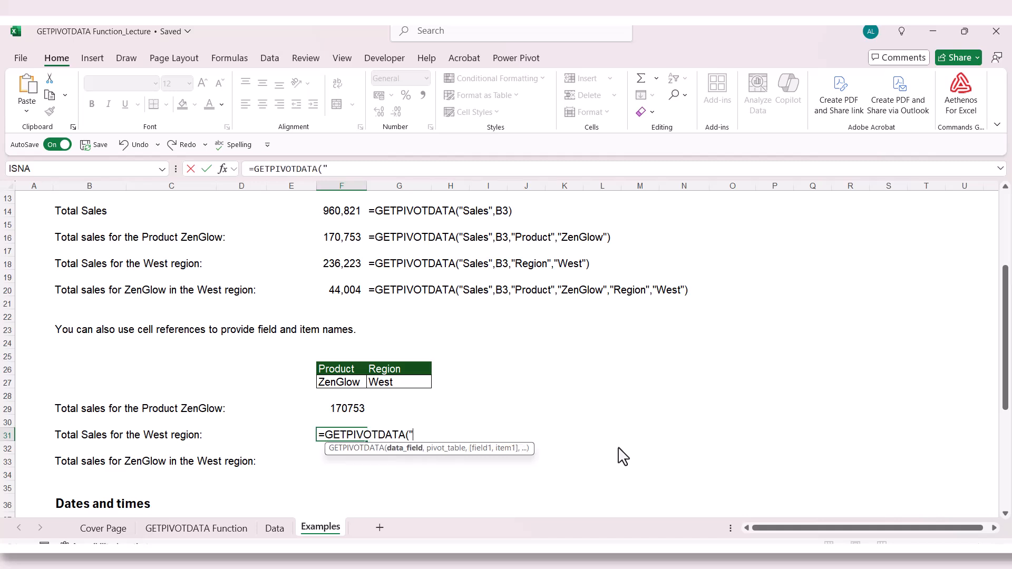
text("Sales", )
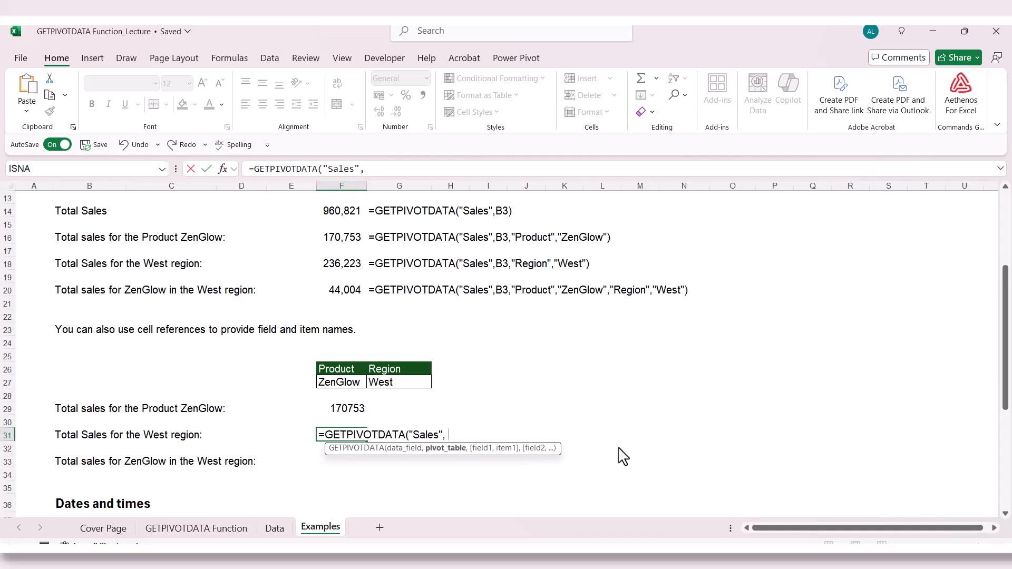
text(B)
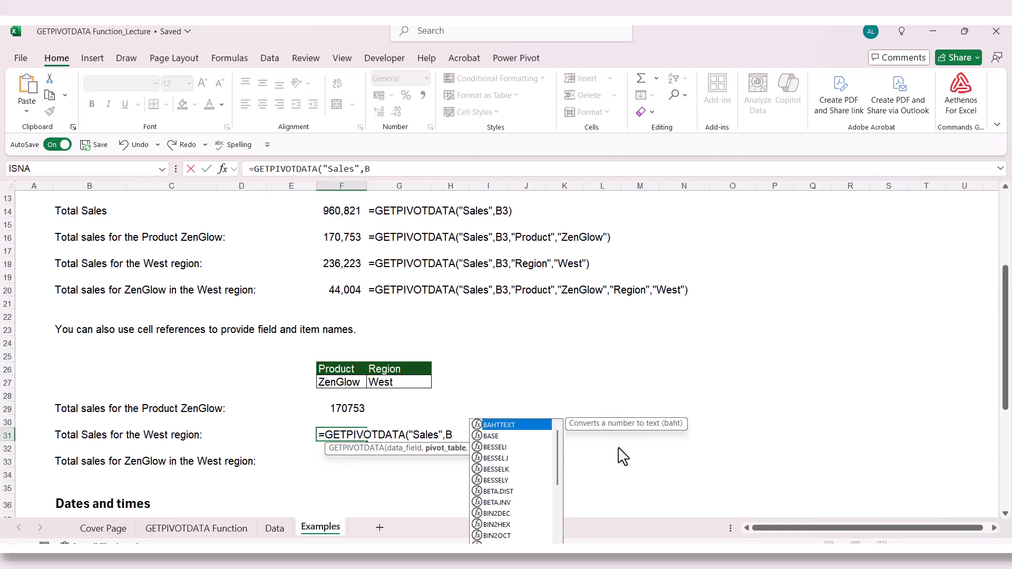
text(3,)
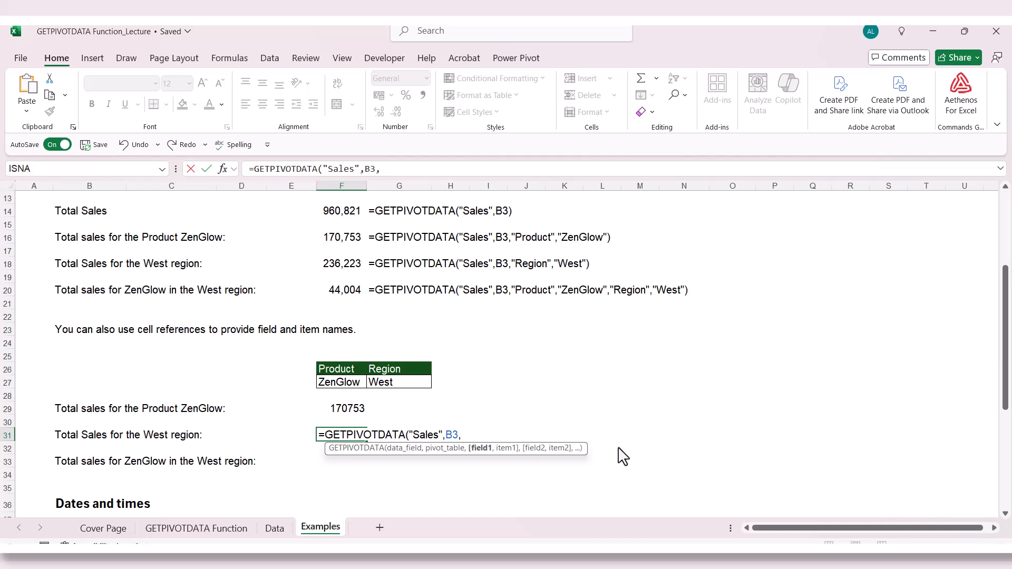
click(418, 372)
text(,)
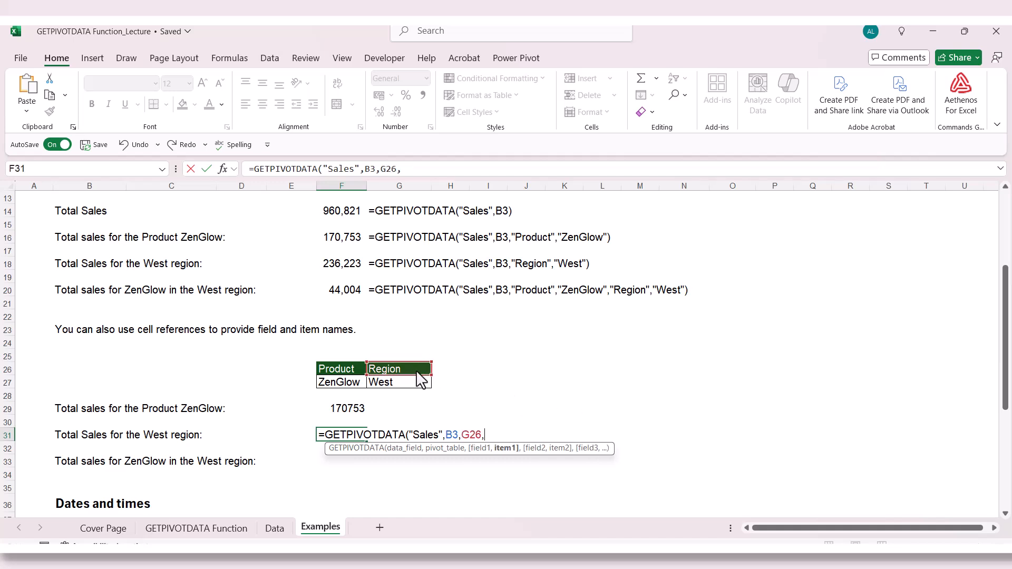
click(415, 392)
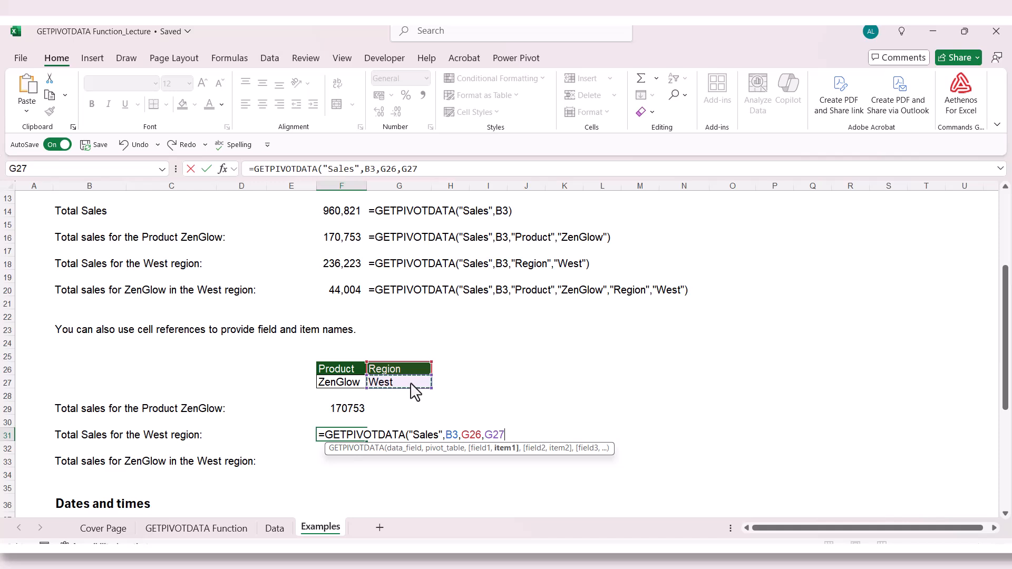
text())
key(Return)
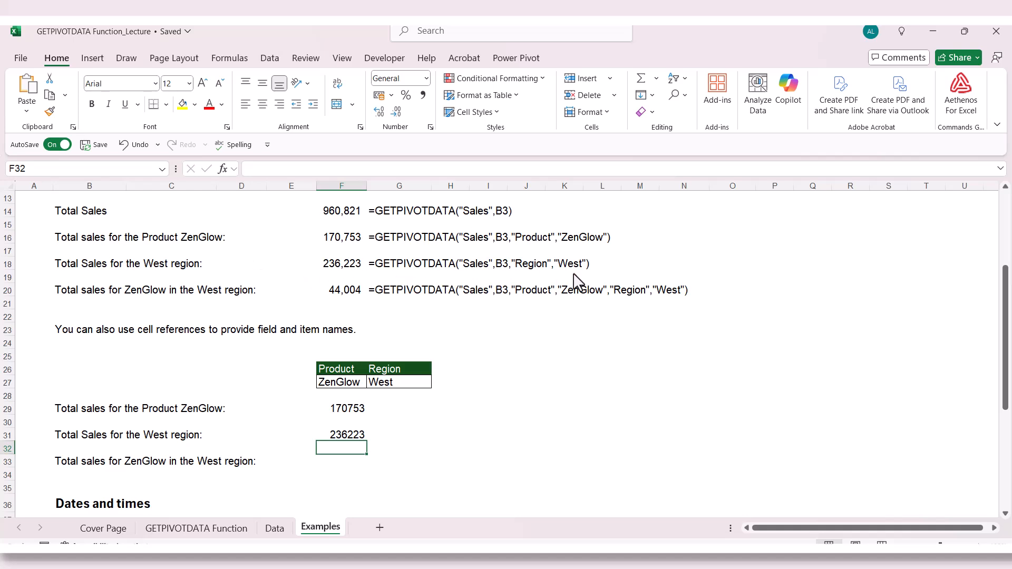
double_click(355, 440)
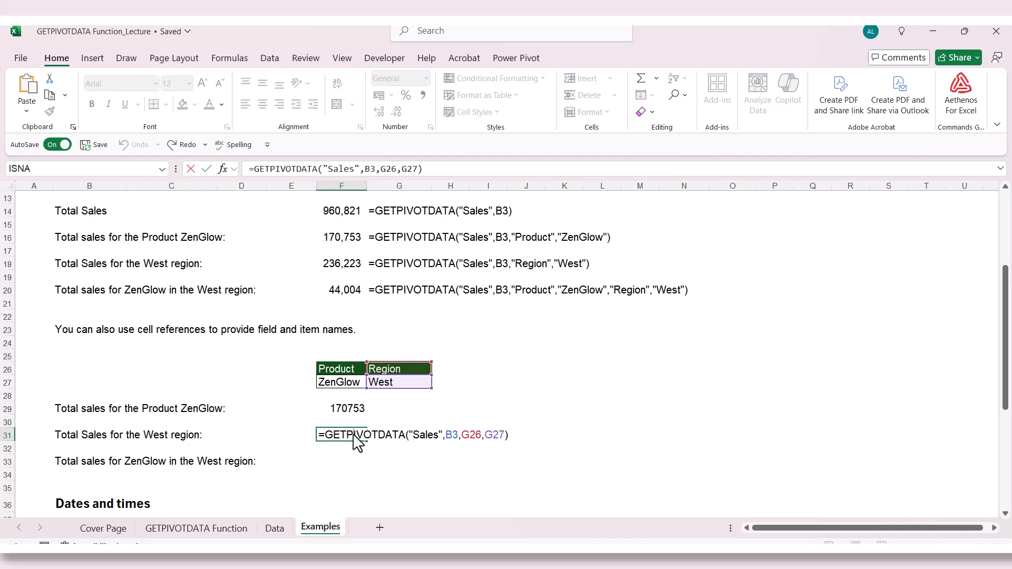
key(Escape)
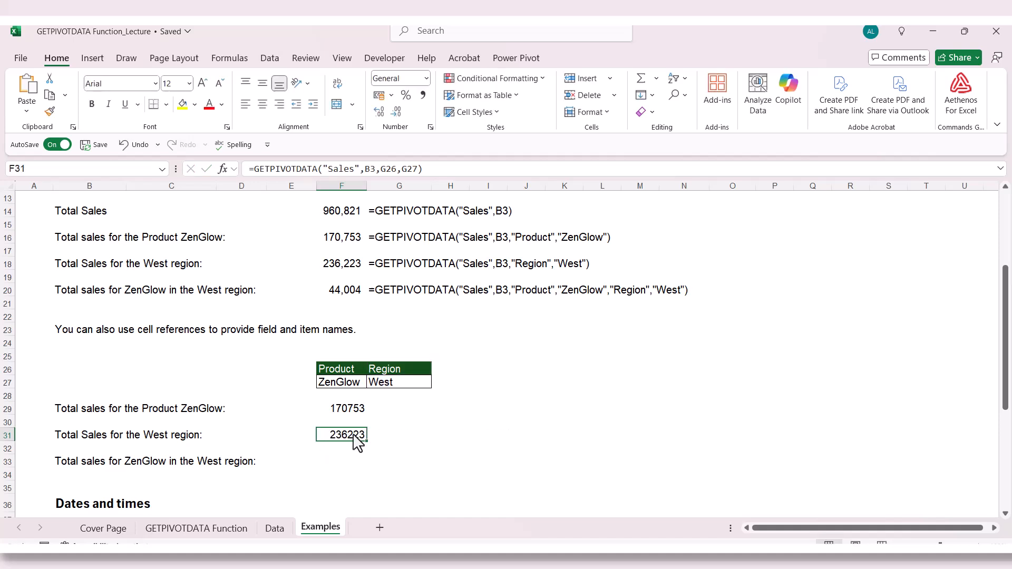
- Retrieve ZenGlow's sales in the West region in F33 with =GETPIVOTDATA("Sales",B3,F26,F27,G26,G27)
click(355, 464)
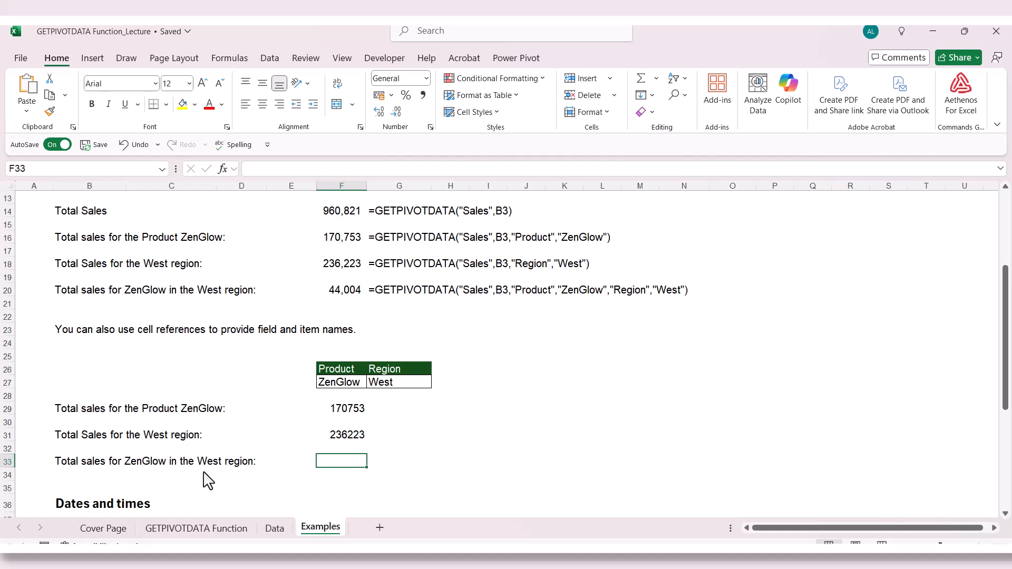
text(=)
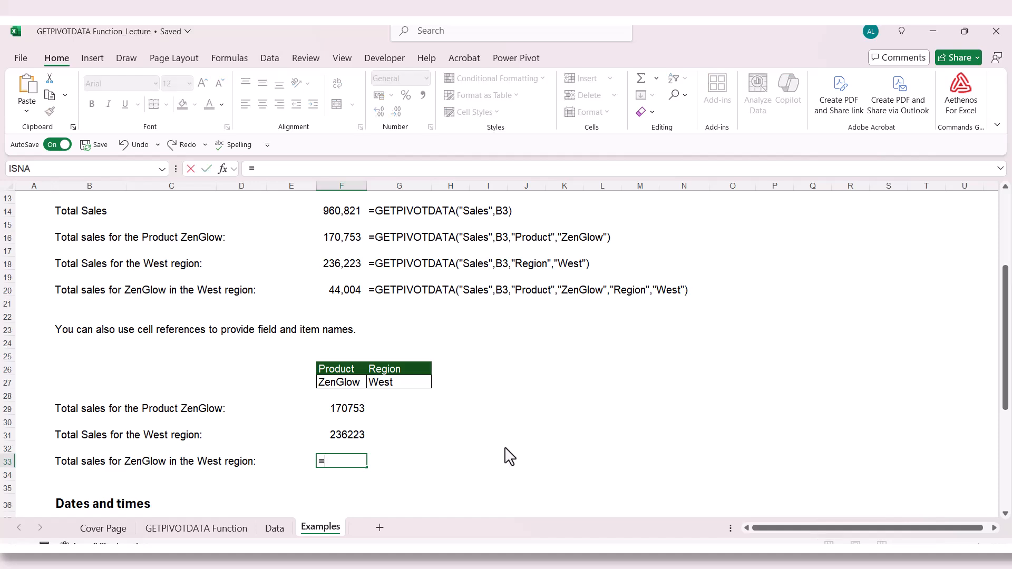
text(get)
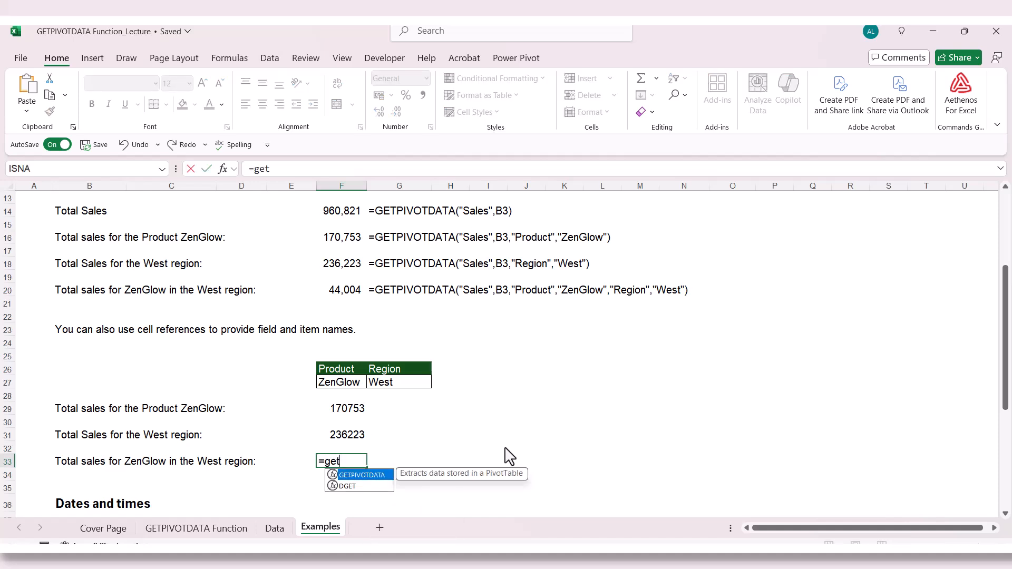
key(Tab)
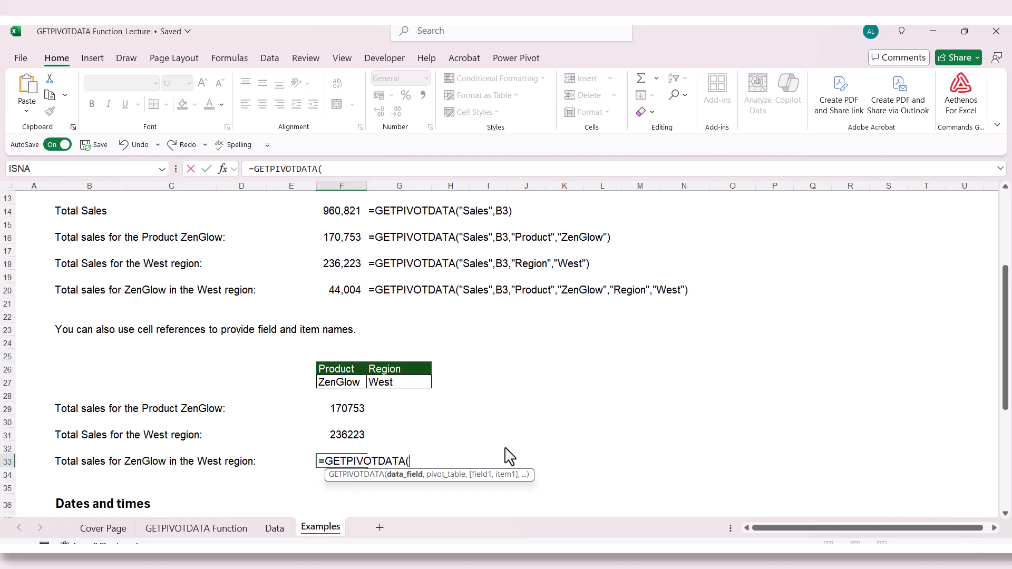
text("Sales",B3)
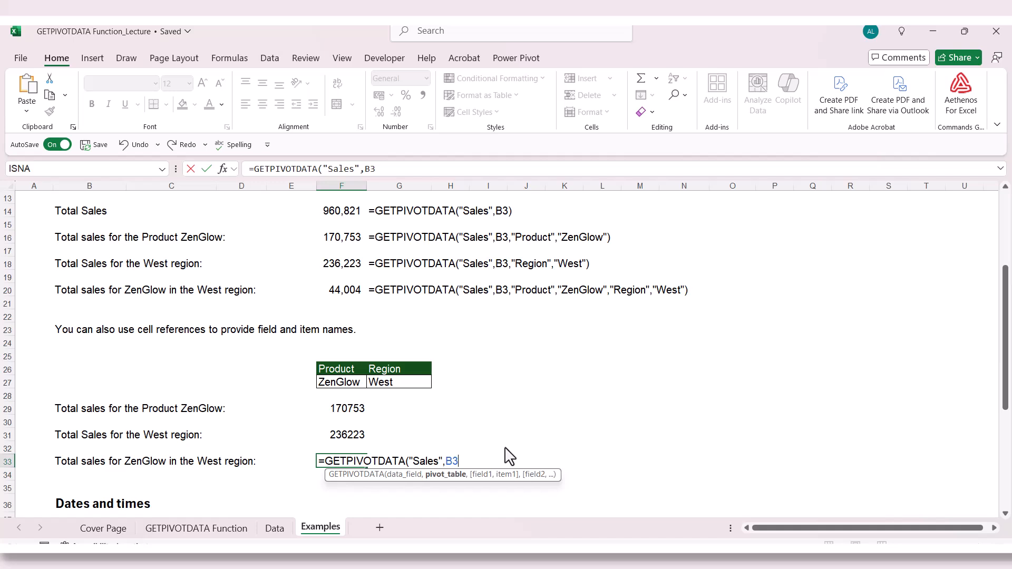
text(,)
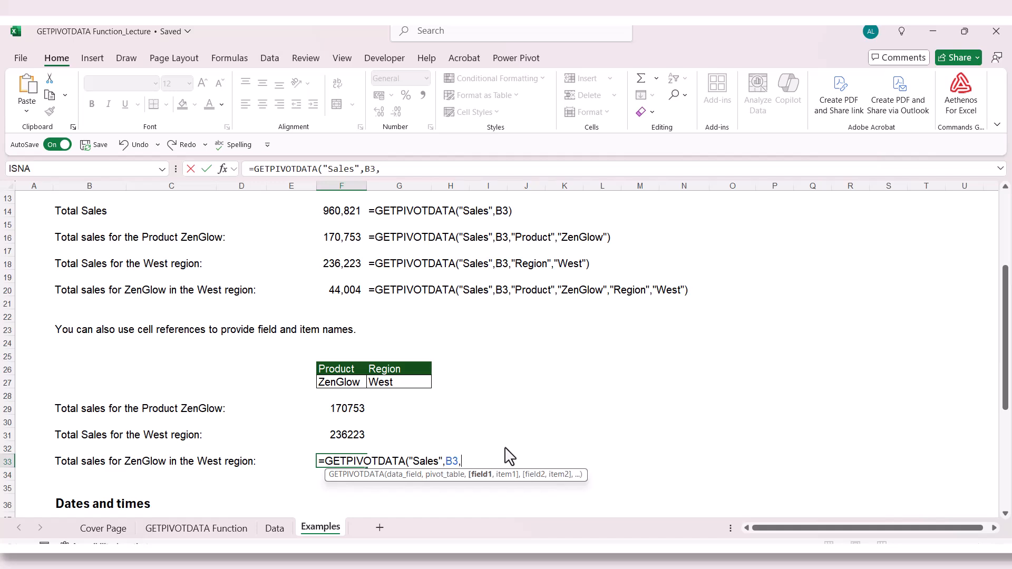
click(326, 366)
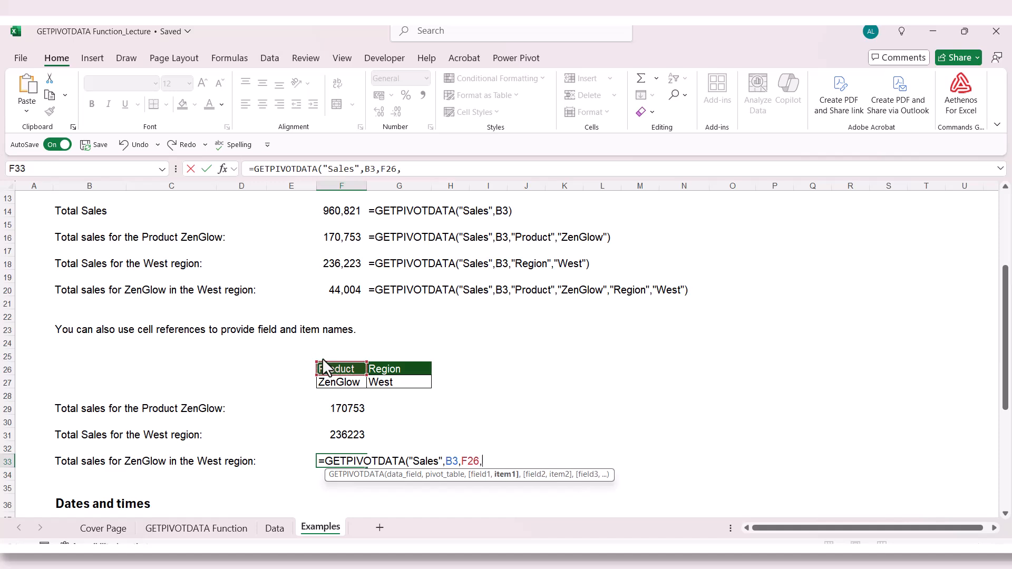
click(327, 385)
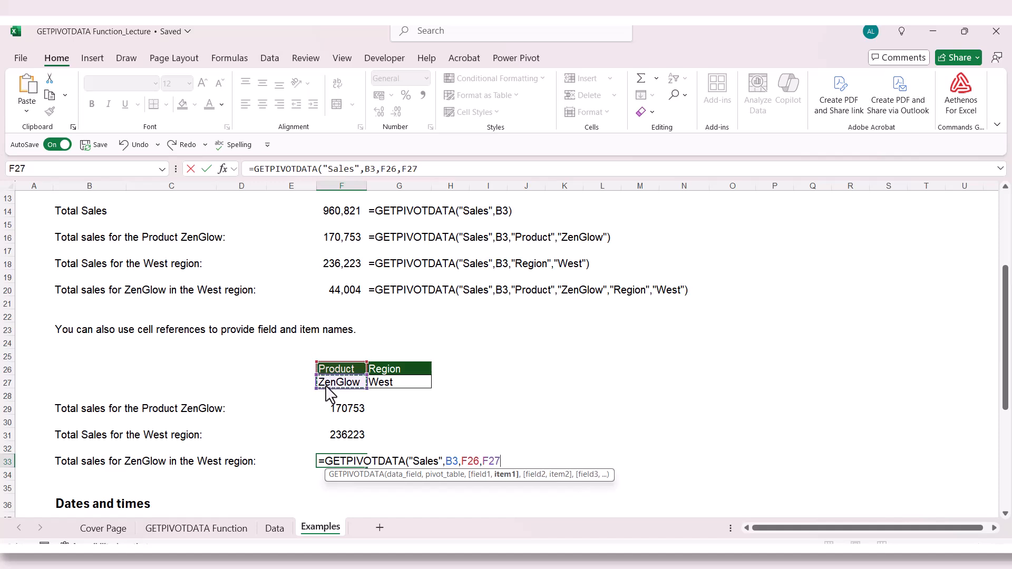
text(,)
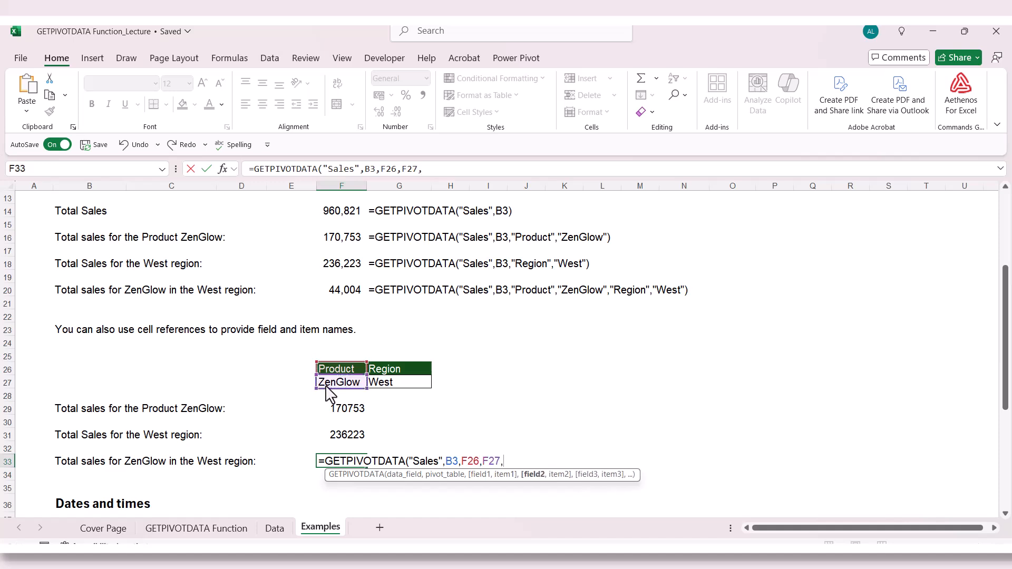
click(382, 371)
text(,)
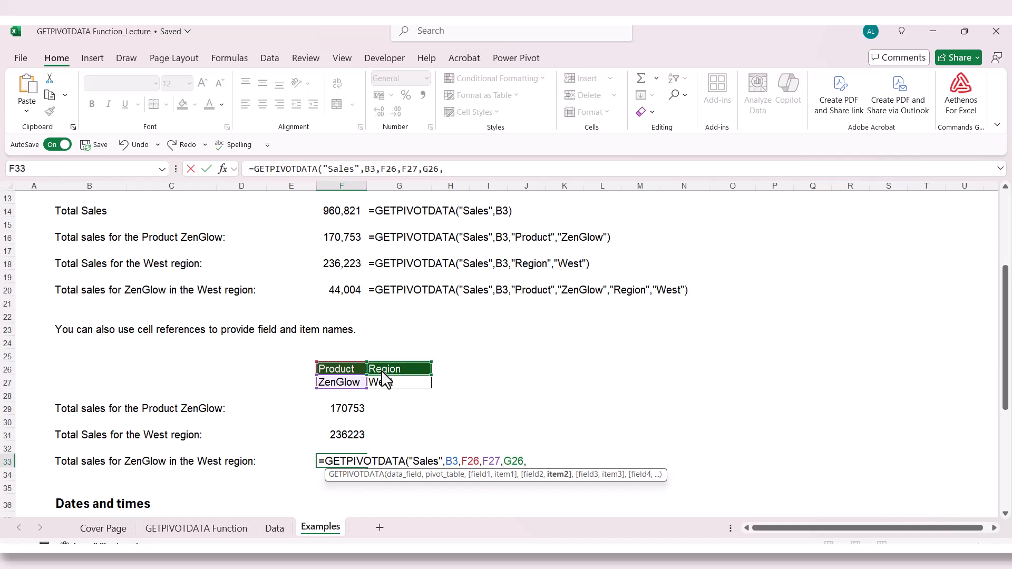
click(385, 383)
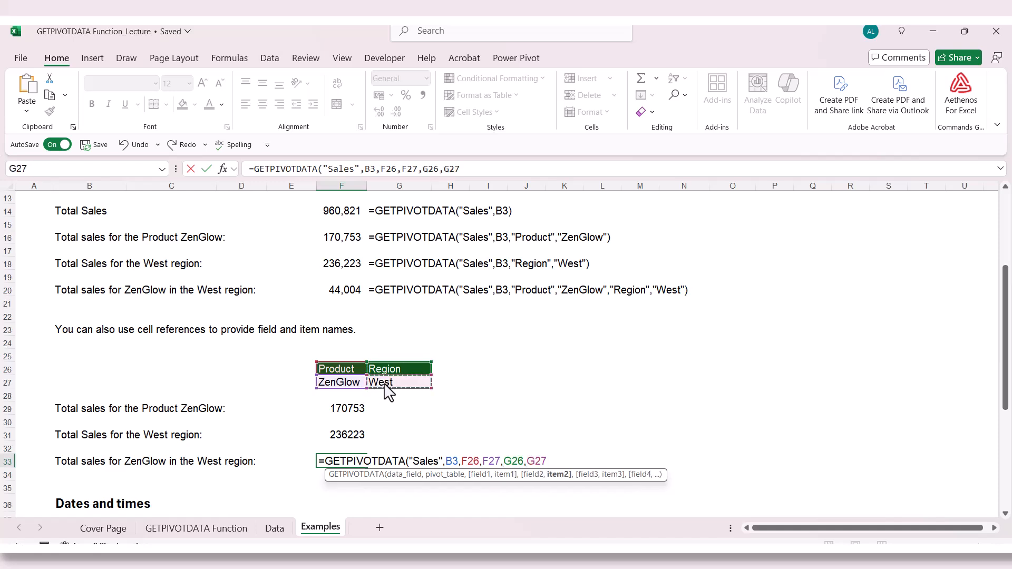
text())
key(Return)
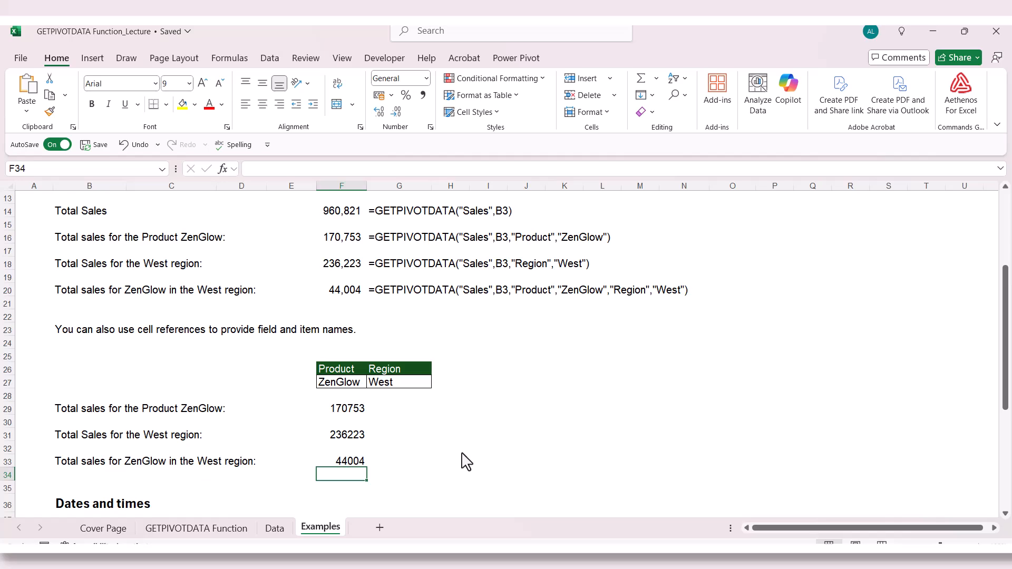
- Read the guidance on using dates with GETPIVOTDATA and the notes on quotes and #REF errors below the examples
scroll(461, 453, down, 4)
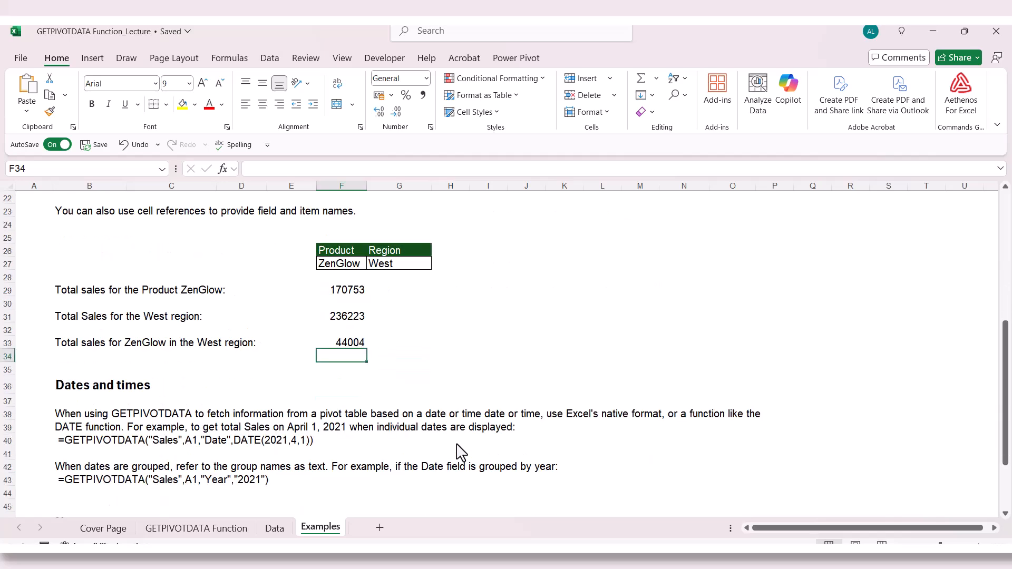
click(255, 347)
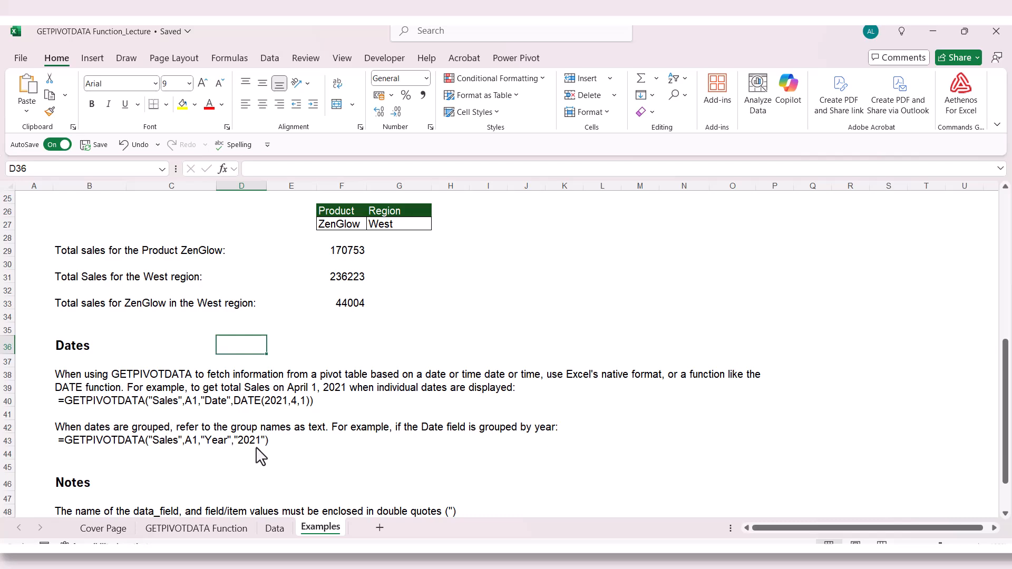
scroll(261, 457, down, 4)
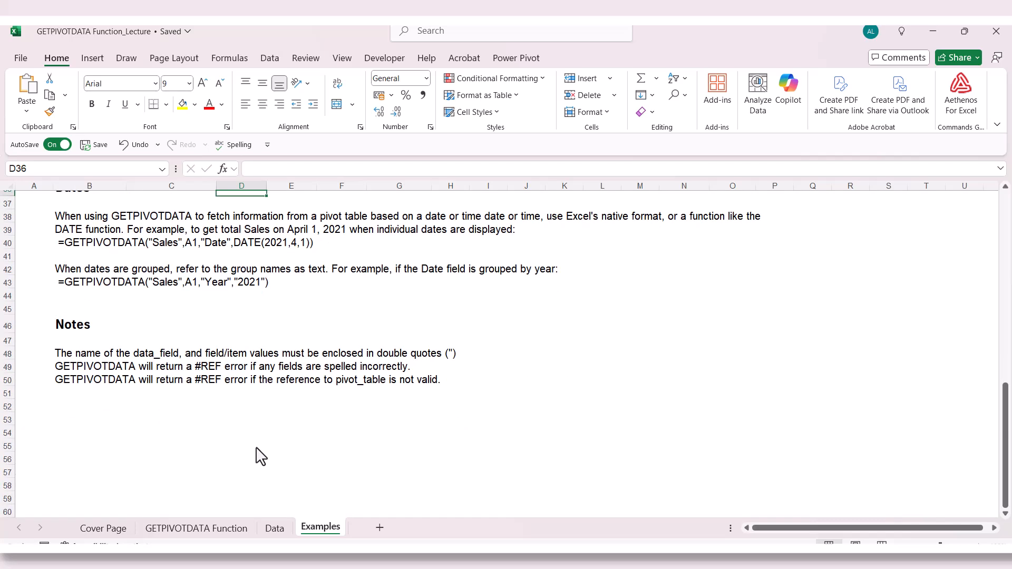